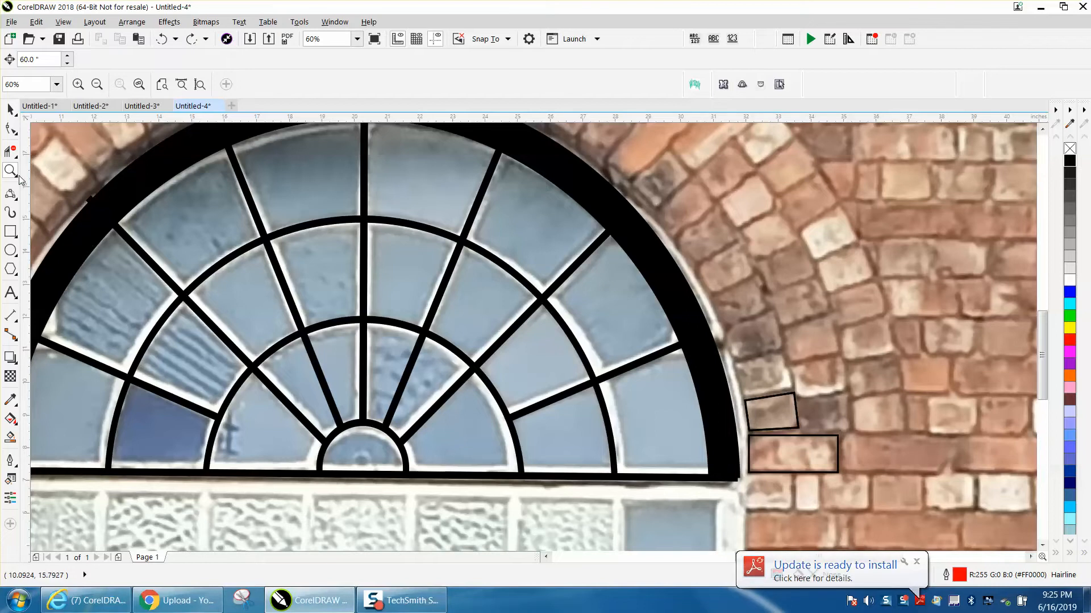
- Examine the slanted brick outline beside the arch's right base and its corner nodes
drag(712, 395, 909, 492)
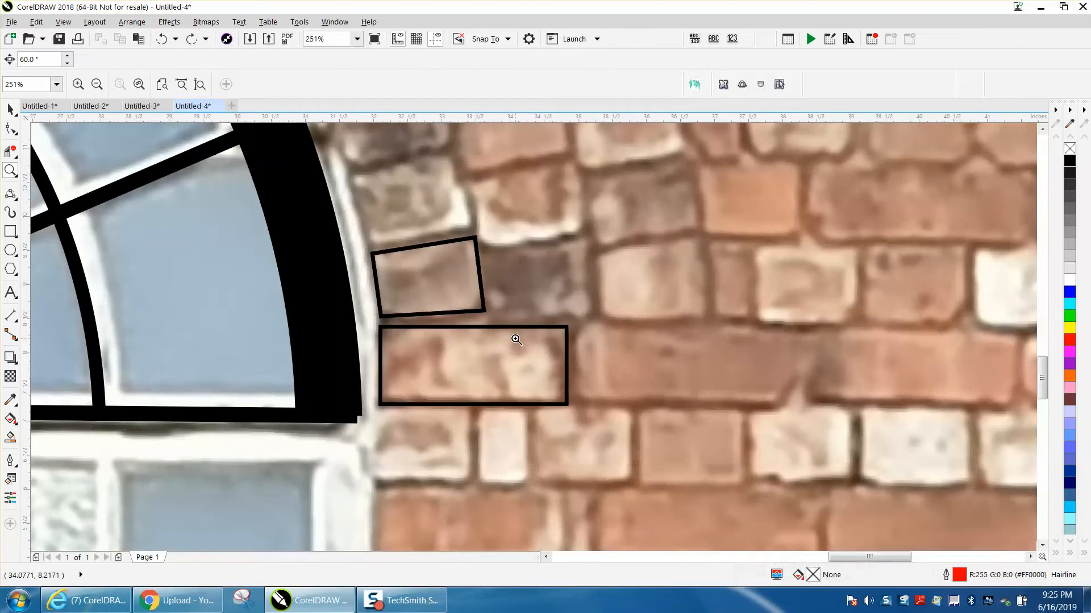
right_click(461, 317)
click(10, 108)
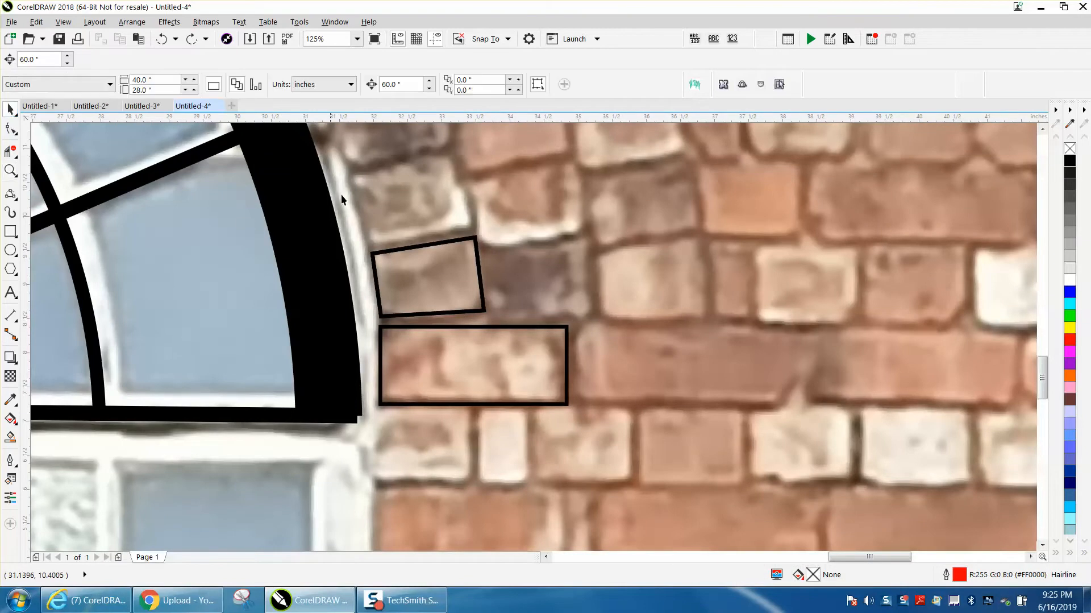
click(413, 247)
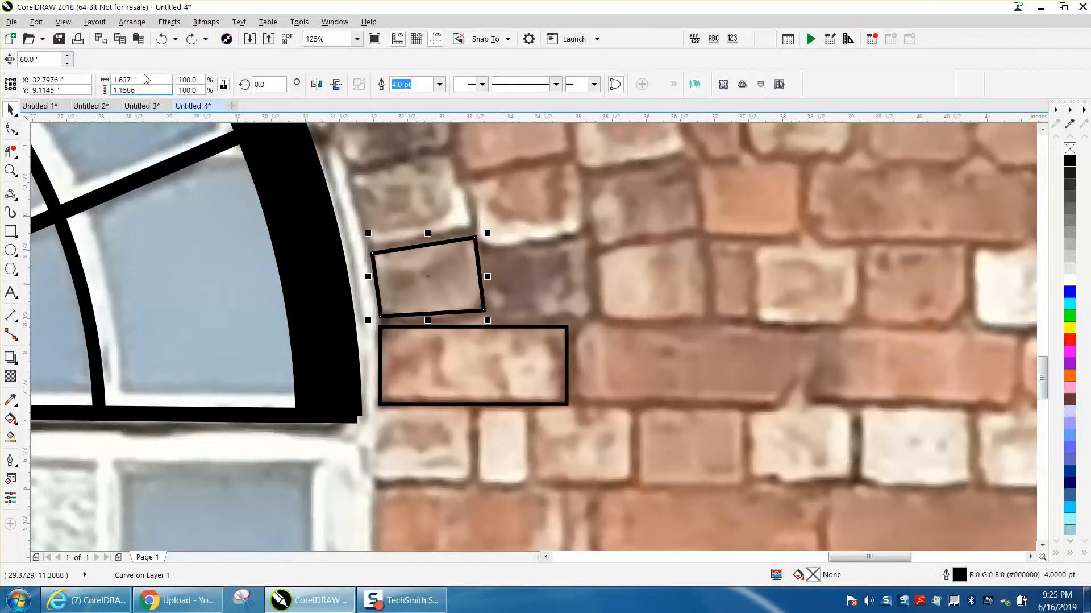
click(132, 22)
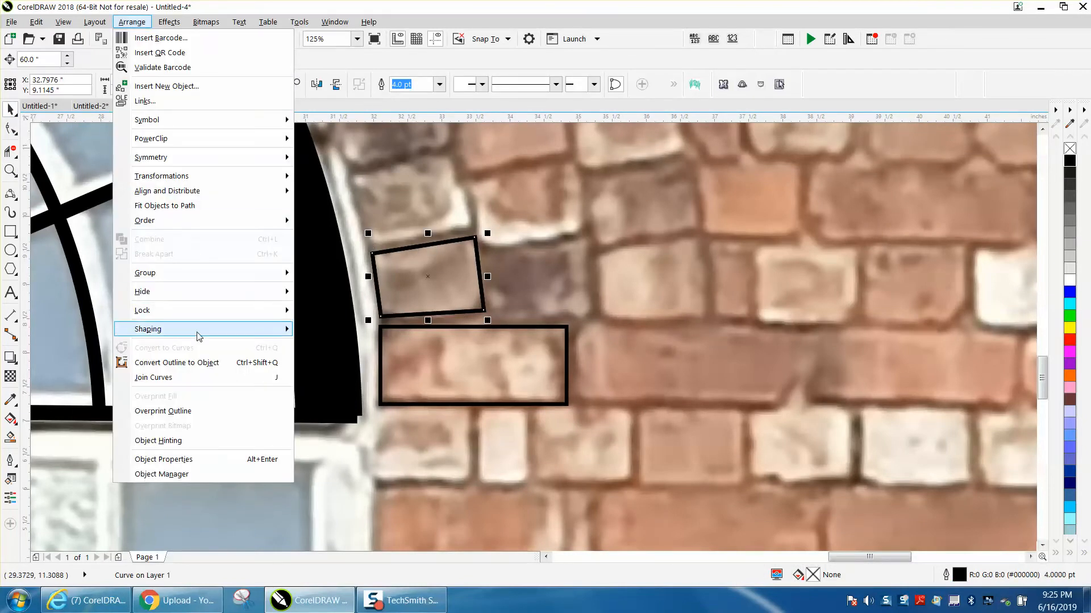
click(11, 128)
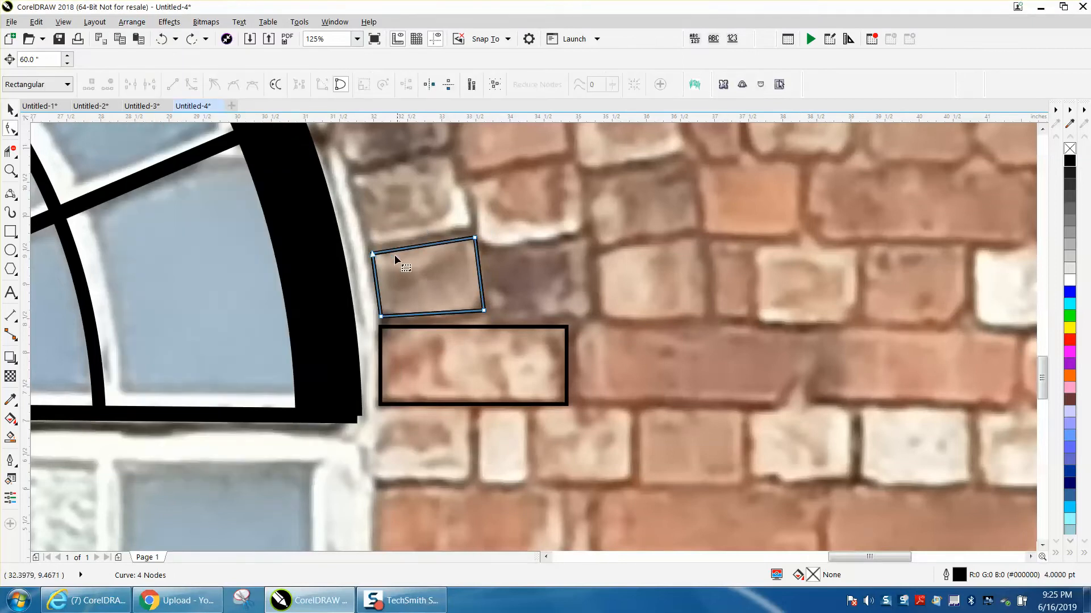
mouse_move(374, 254)
mouse_down()
mouse_move(372, 229)
mouse_move(373, 251)
mouse_up()
scroll(537, 343, down, 2)
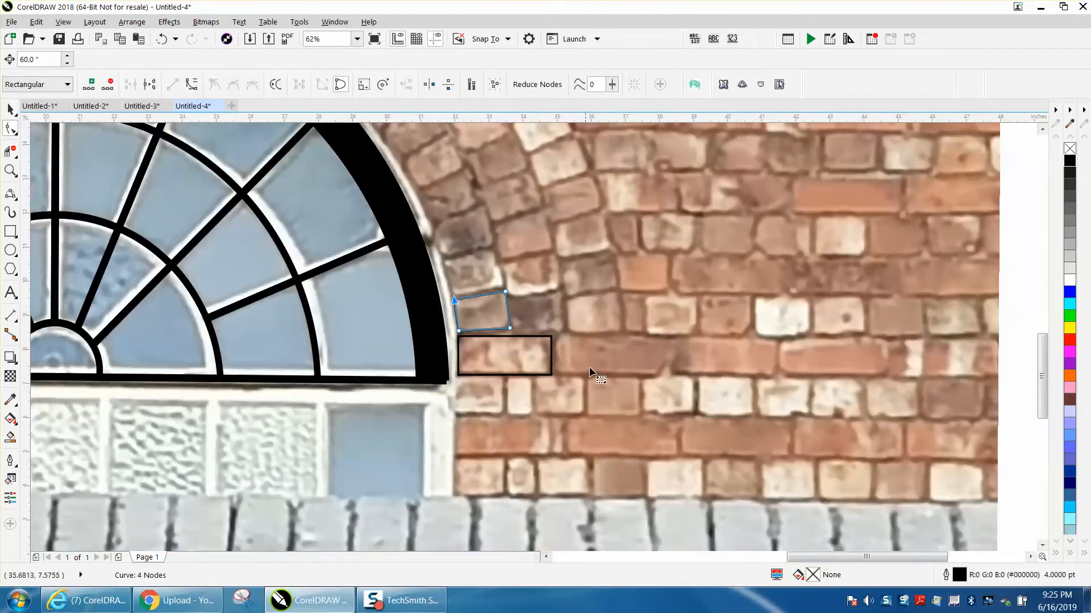
- Copy the slanted brick outline up the arch's right side by rotating it about 5.3° per copy around the arch's base centre
key(z)
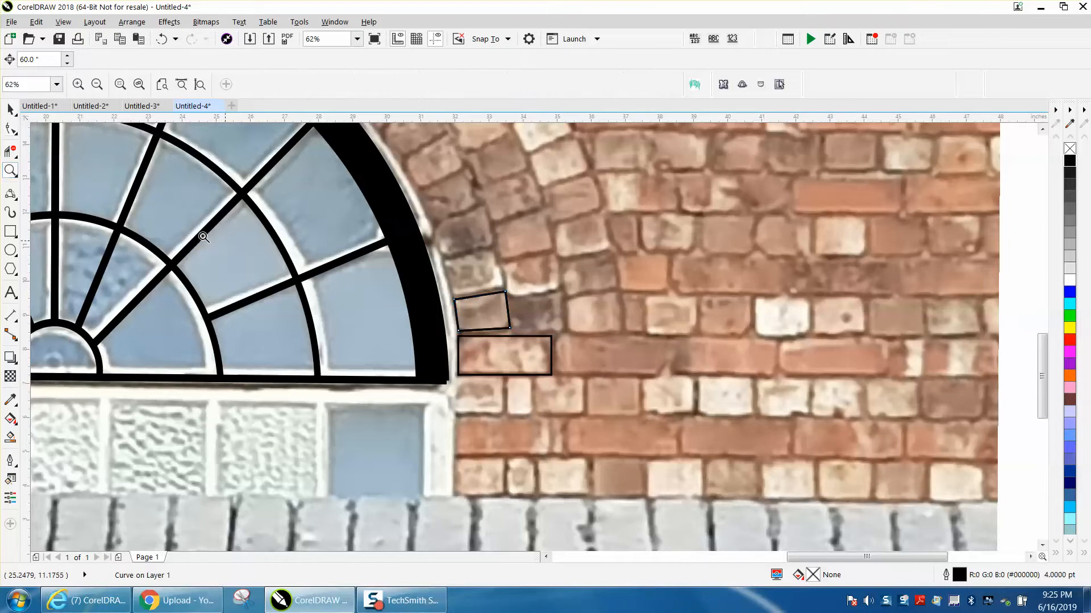
right_click(176, 244)
drag(89, 227, 423, 364)
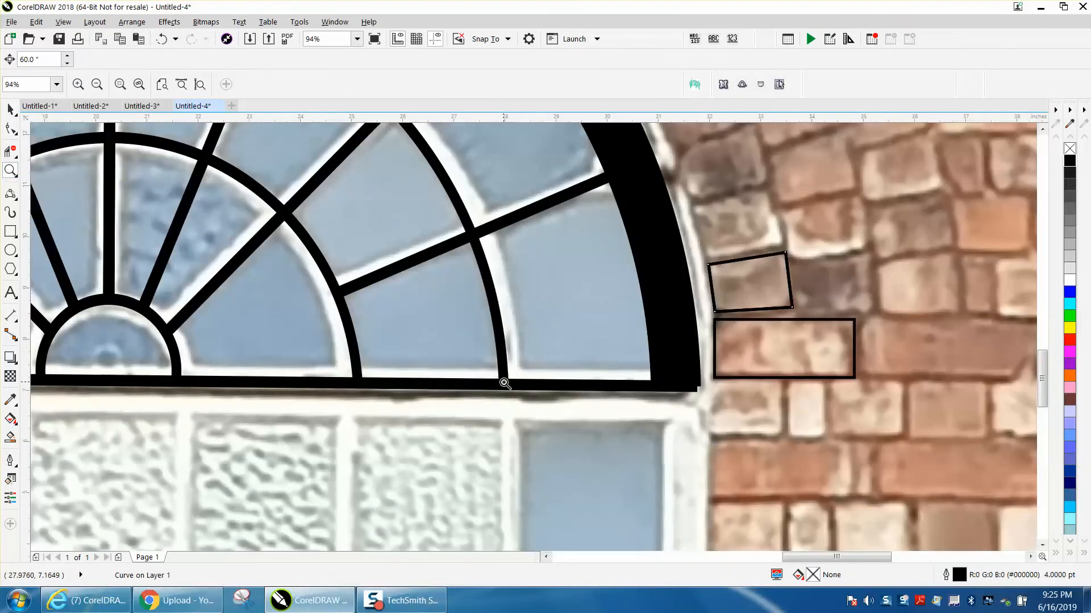
scroll(509, 381, down, 2)
drag(221, 204, 697, 404)
click(10, 108)
click(863, 402)
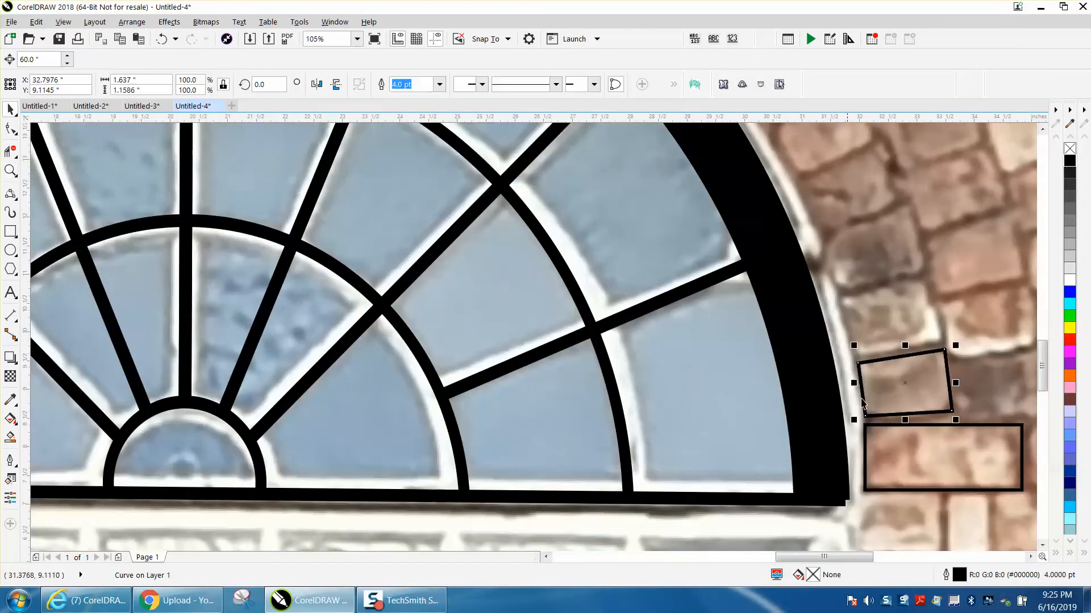
click(918, 387)
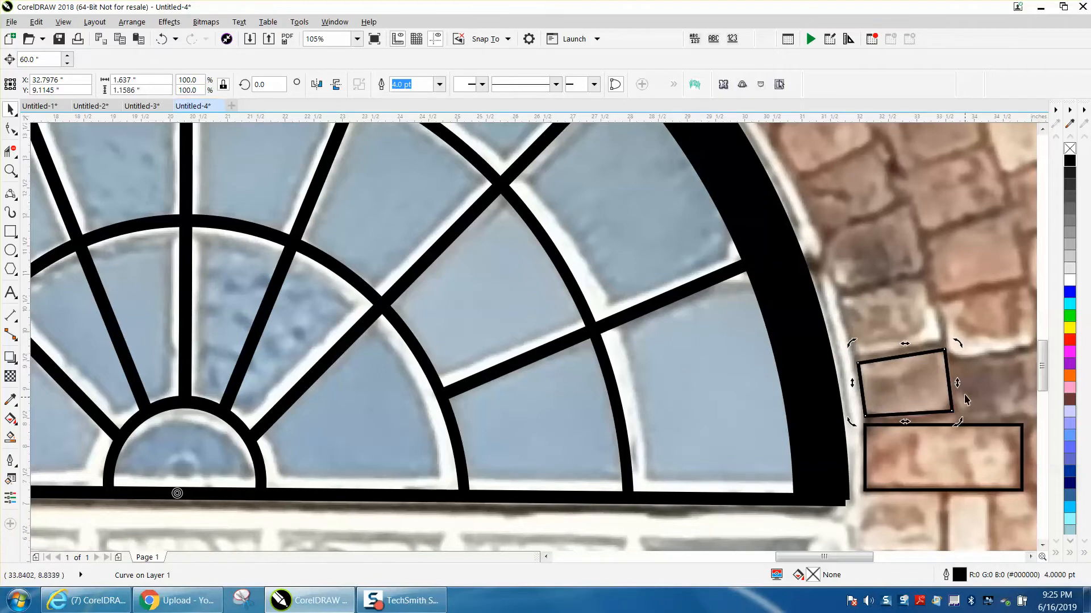
drag(961, 345, 949, 269)
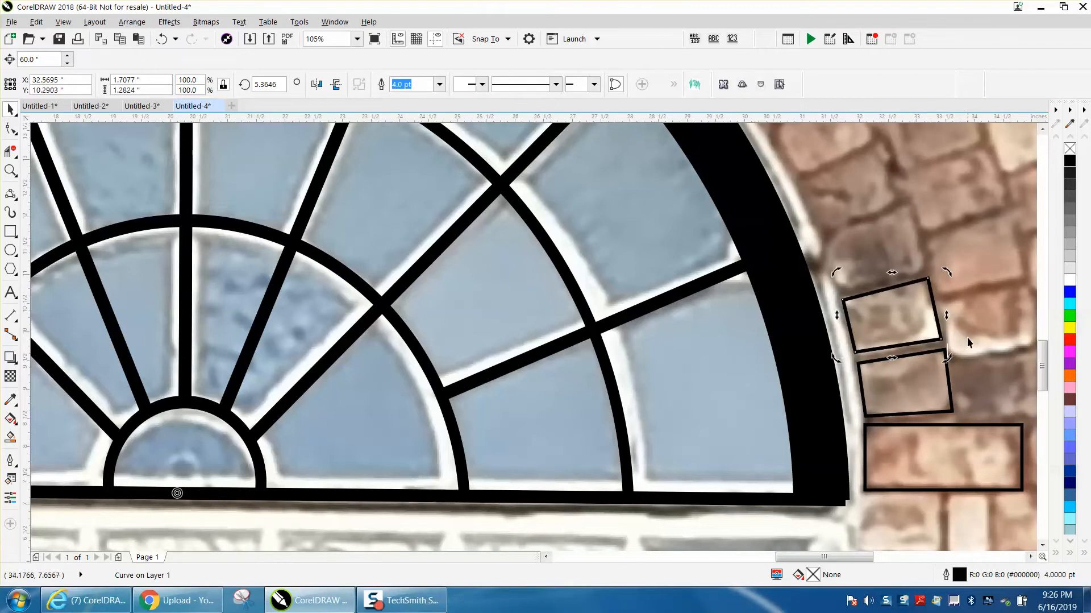
drag(950, 273, 945, 194)
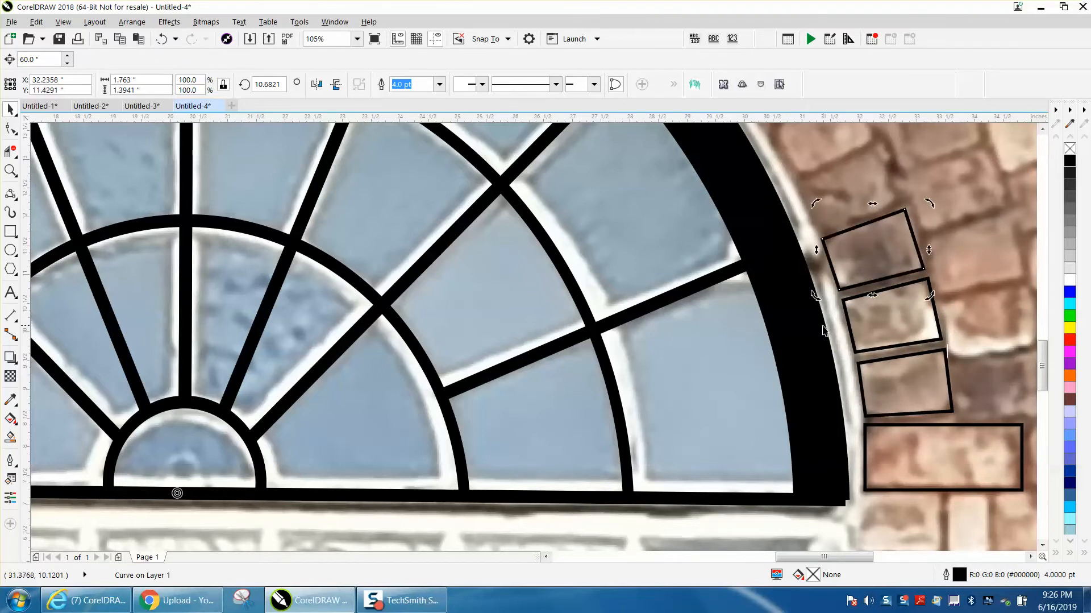
key(ctrl+r)
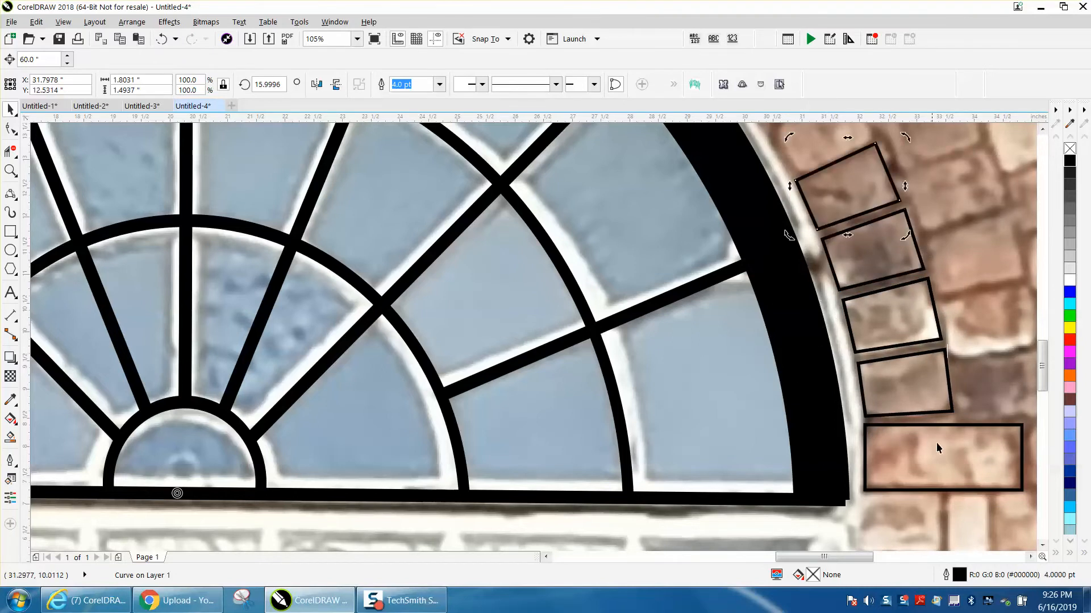
- Shift the background wall photo slightly to the left
scroll(938, 442, down, 3)
click(892, 511)
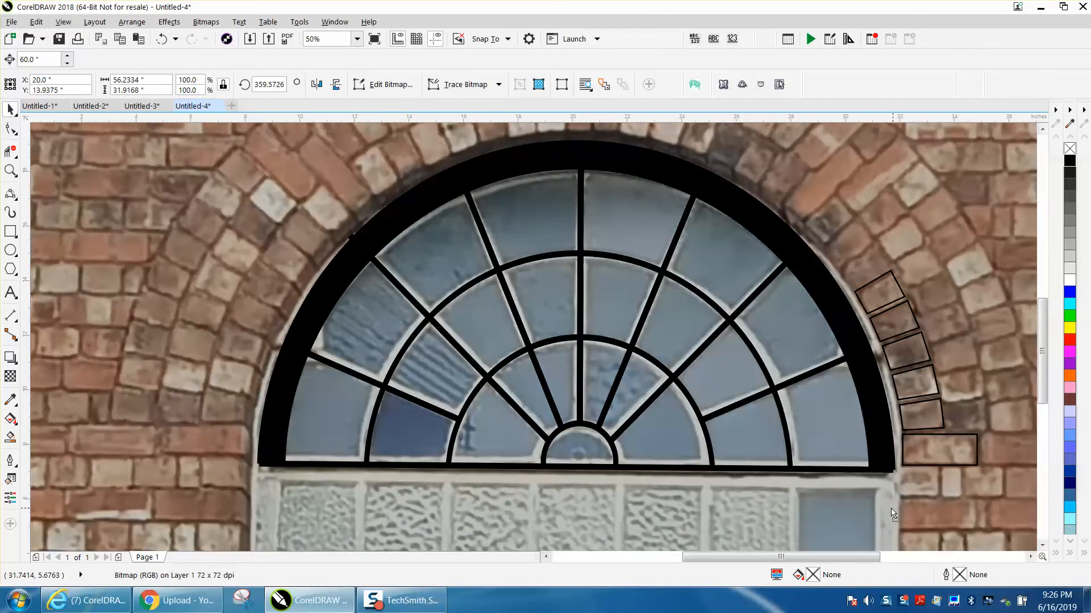
drag(891, 509, 889, 511)
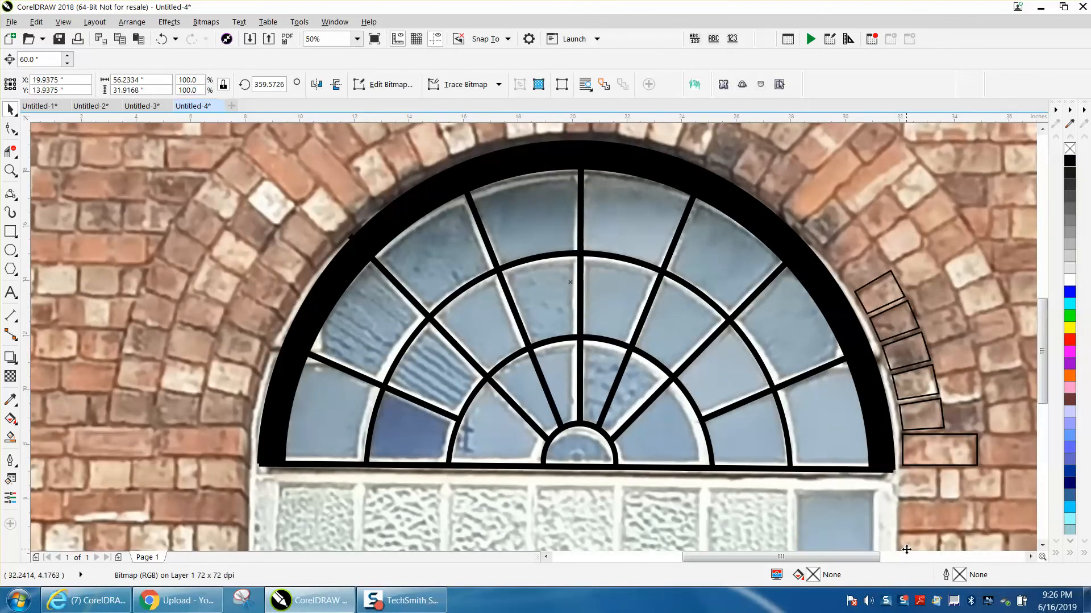
- Continue the rotated copies from the topmost brick outline around the whole arch down to its left base
click(899, 293)
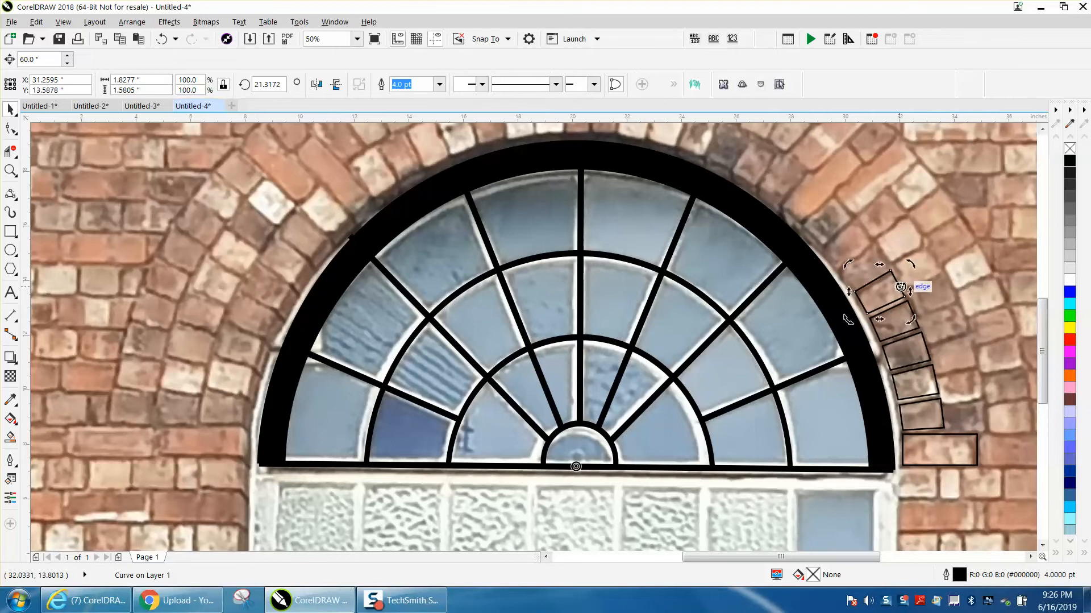
click(890, 284)
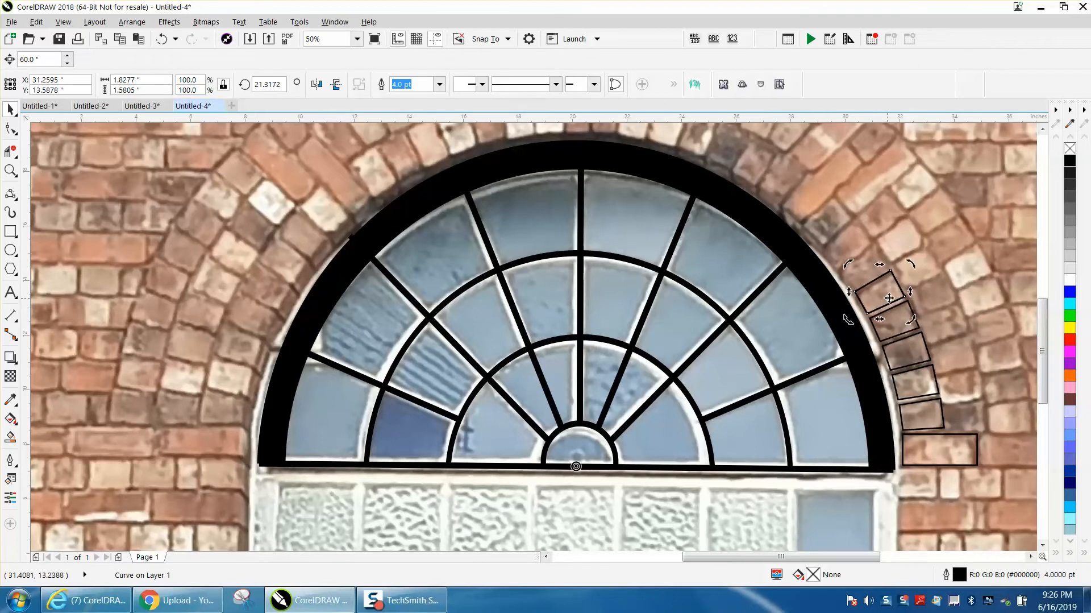
drag(911, 262, 894, 232)
key(ctrl+r)
key(ctrl+r)
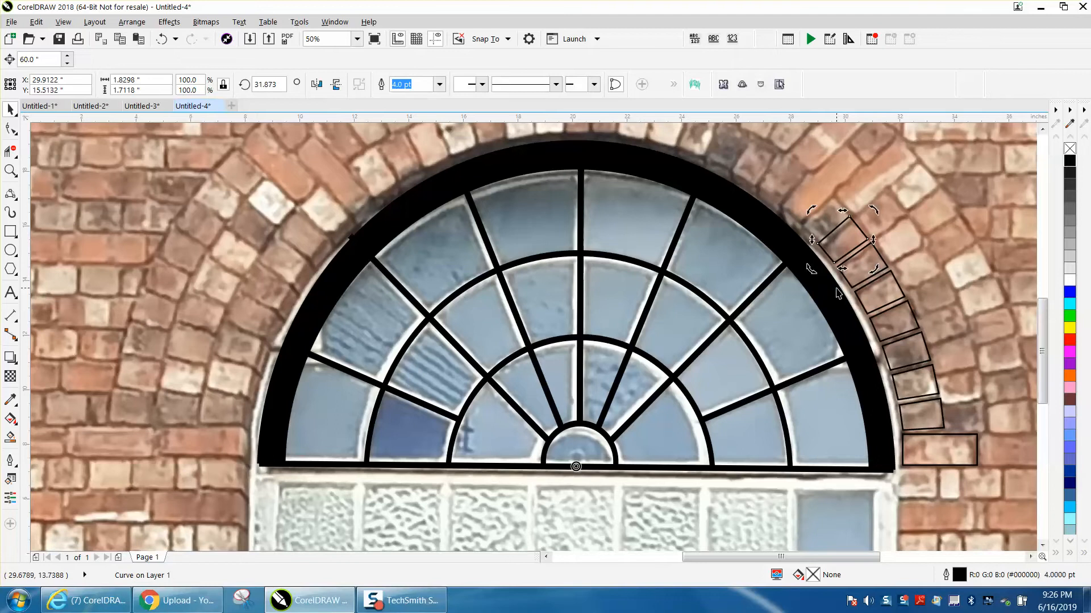
key(ctrl+r)
key(ctrl+r)
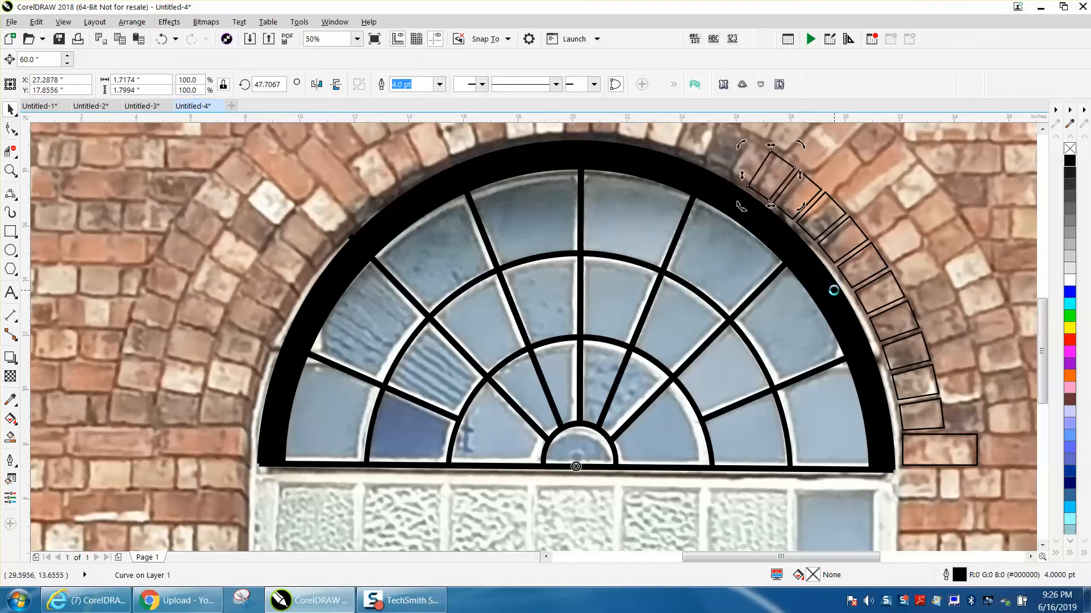
key(ctrl+r)
key(ctrl+r)
key(ctrl+r)
key(ctrl+r)
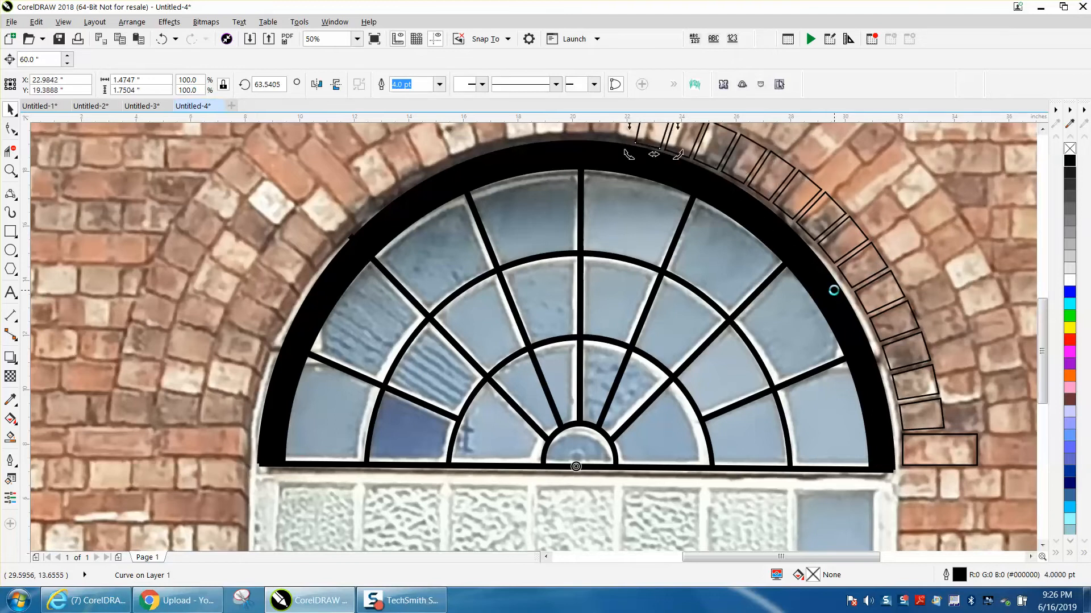
key(ctrl+r)
key(ctrl+r)
key(ctrl+r)
key(ctrl+r)
key(ctrl+r)
key(ctrl+r)
key(ctrl+r)
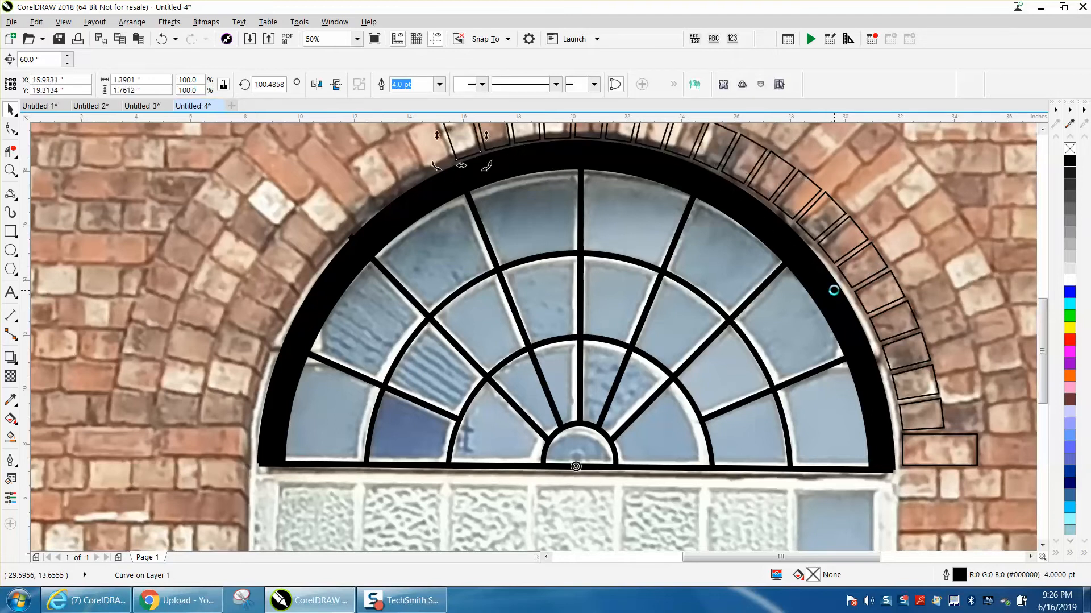
key(ctrl+r)
key(ctrl+r)
key(ctrl+r)
key(ctrl+r)
key(ctrl+r)
key(ctrl+r)
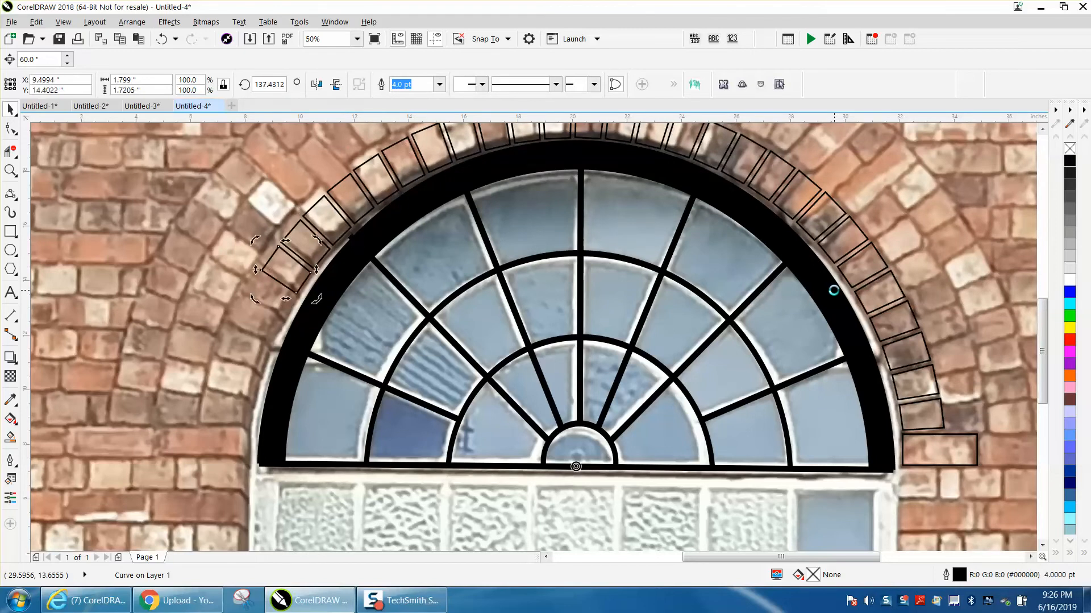
key(ctrl+r)
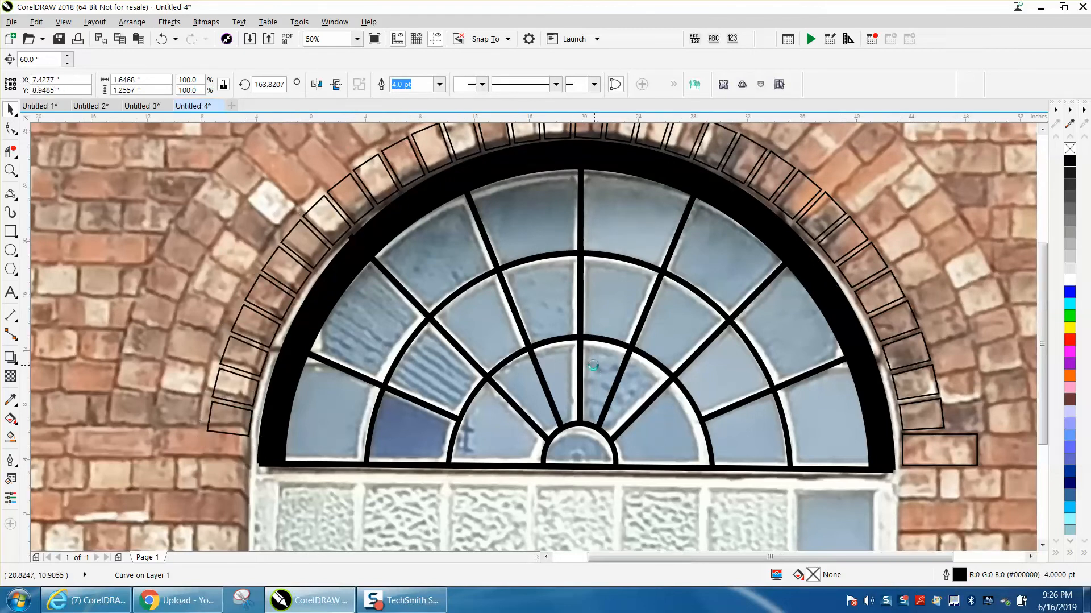
scroll(624, 365, down, 2)
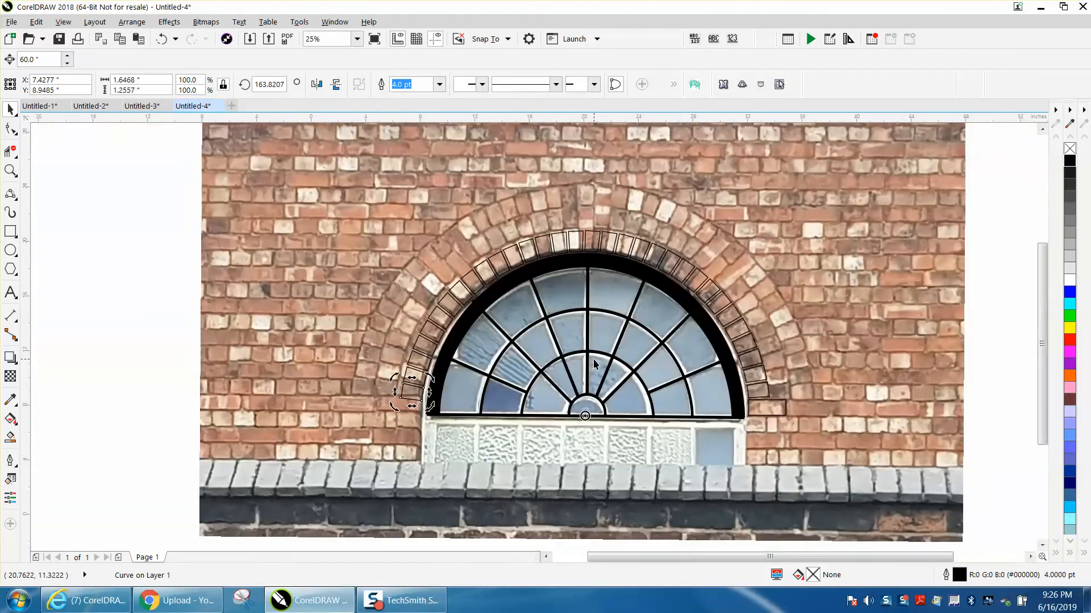
click(9, 169)
click(793, 464)
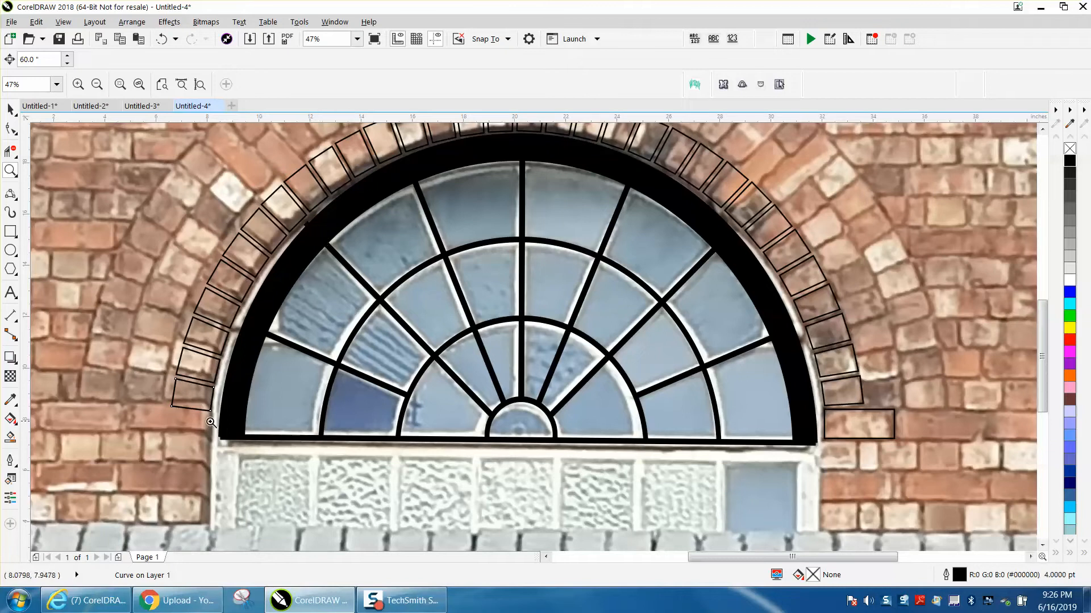
click(9, 231)
mouse_move(92, 345)
mouse_down()
mouse_move(243, 450)
mouse_move(283, 462)
mouse_up()
key(Delete)
- Draw a rectangle about 3.0 by 0.95 inches over the long horizontal brick at the arch's left base
click(10, 170)
drag(85, 329, 336, 451)
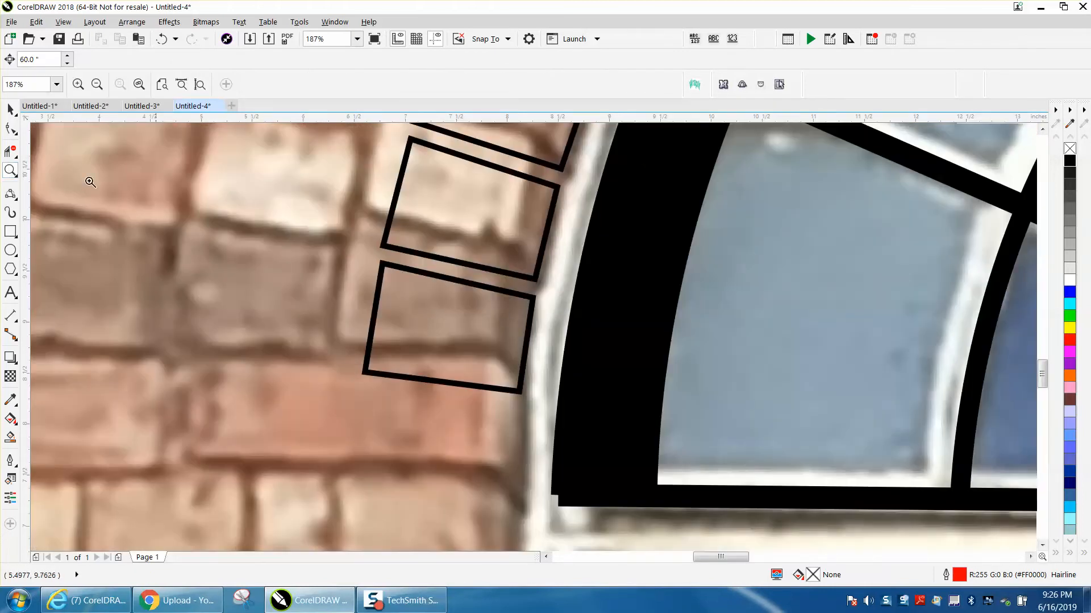
click(11, 231)
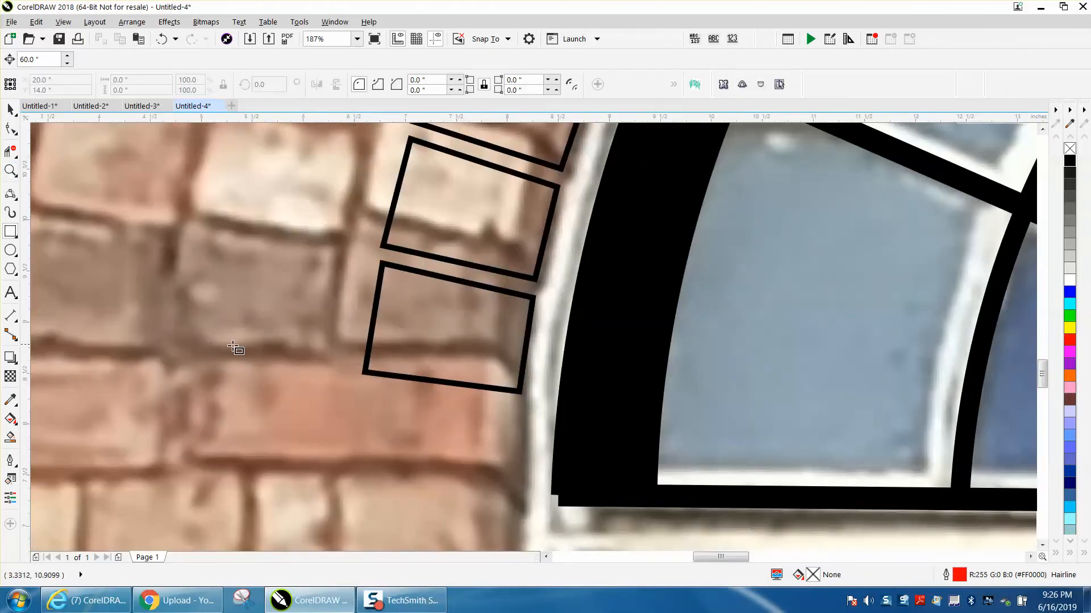
drag(193, 366, 501, 463)
- Give the new base rectangle at the arch's left side a black 4.0 pt outline
double_click(959, 576)
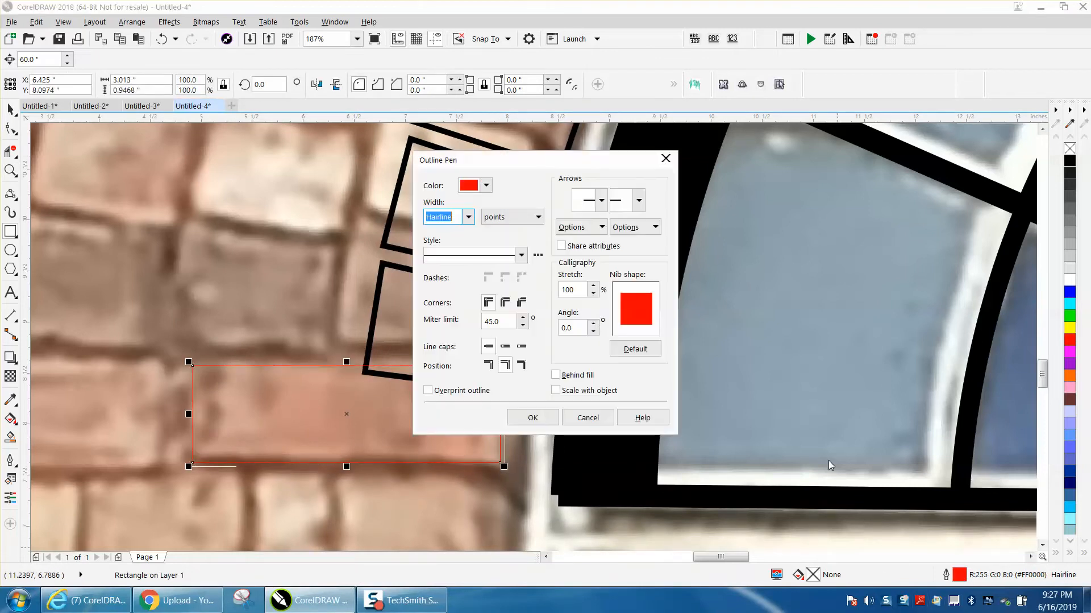
click(468, 217)
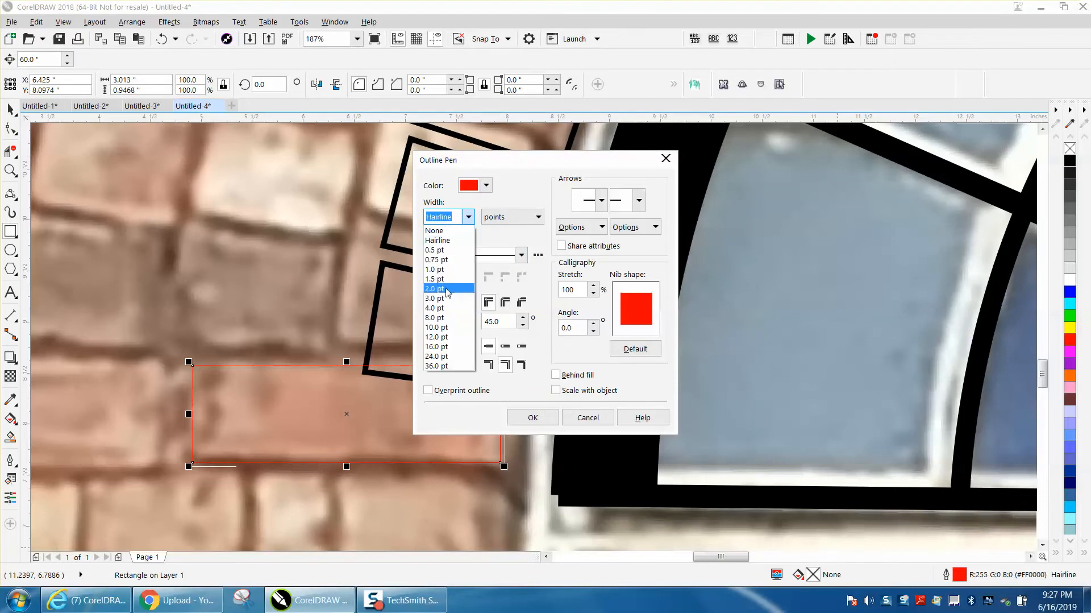
click(441, 308)
click(486, 185)
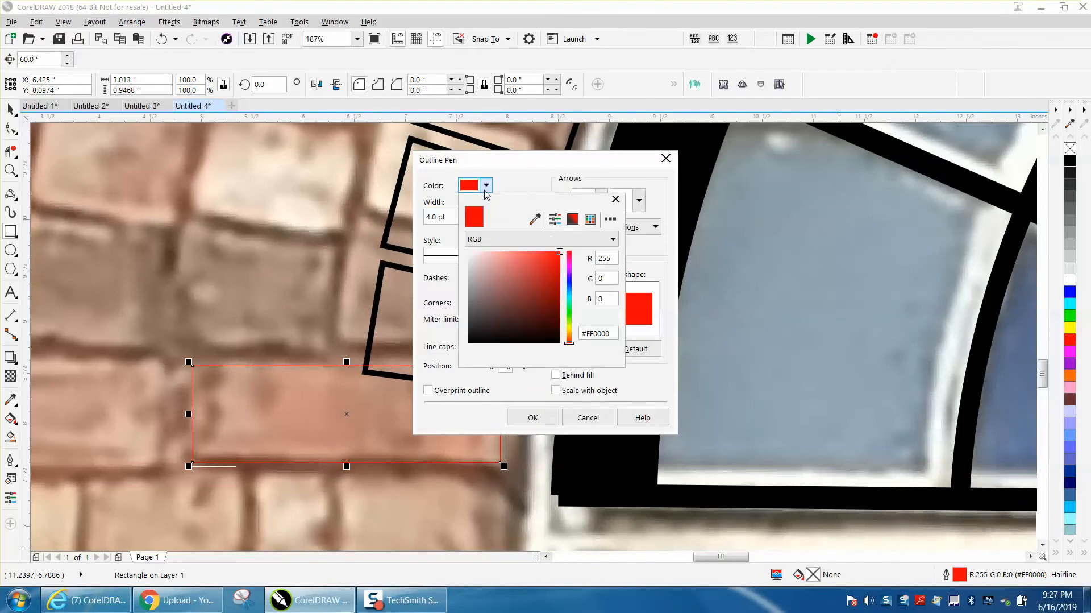
click(590, 219)
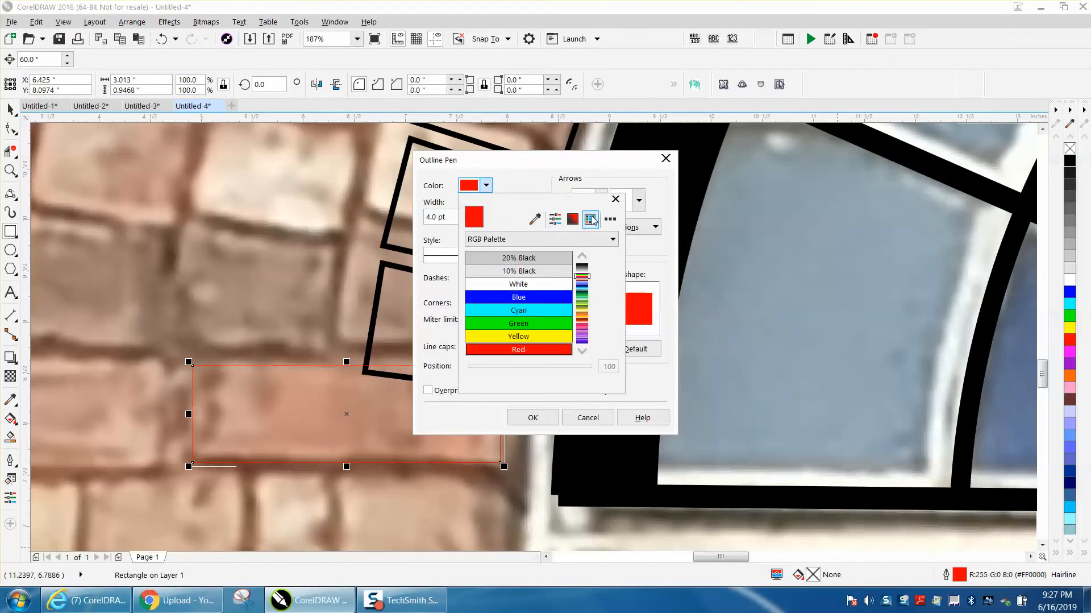
click(582, 257)
scroll(582, 256, up, 3)
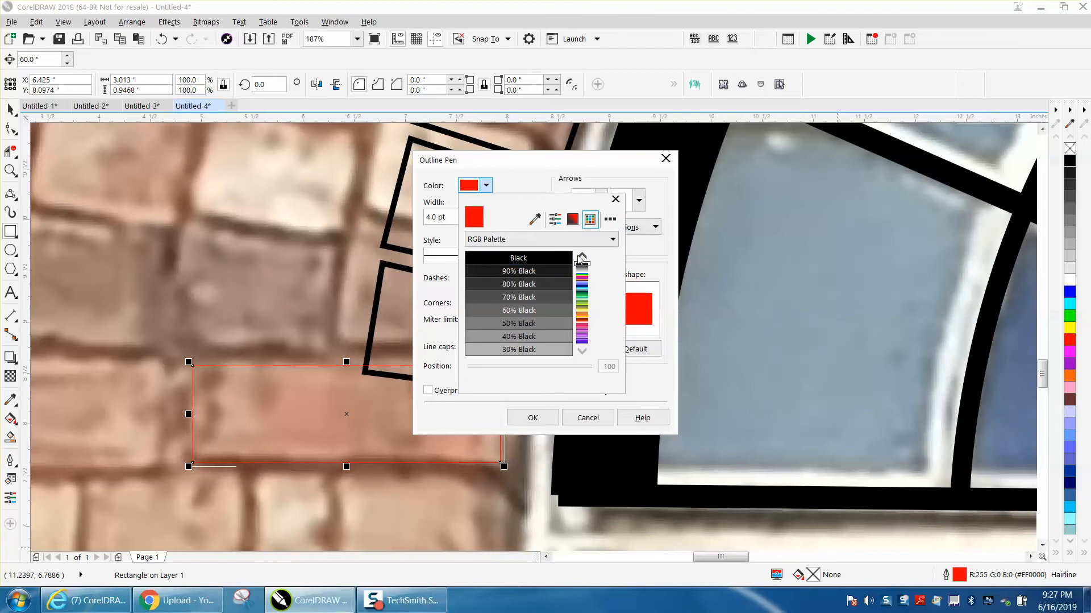
click(557, 257)
click(536, 418)
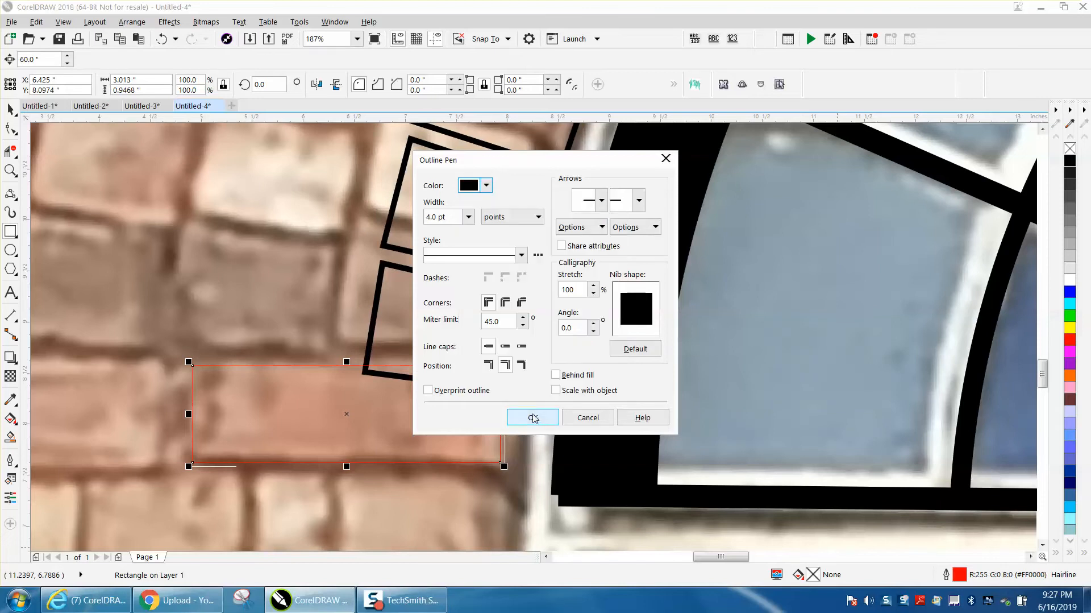
click(533, 418)
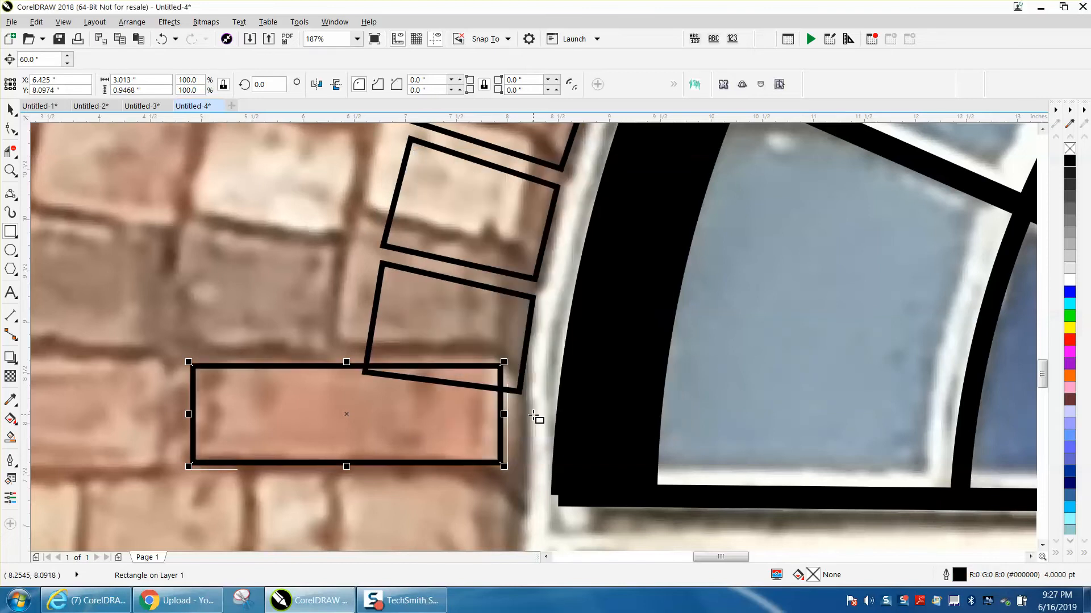
- Make the left base rectangle's outline width scale with the object
double_click(956, 582)
click(564, 391)
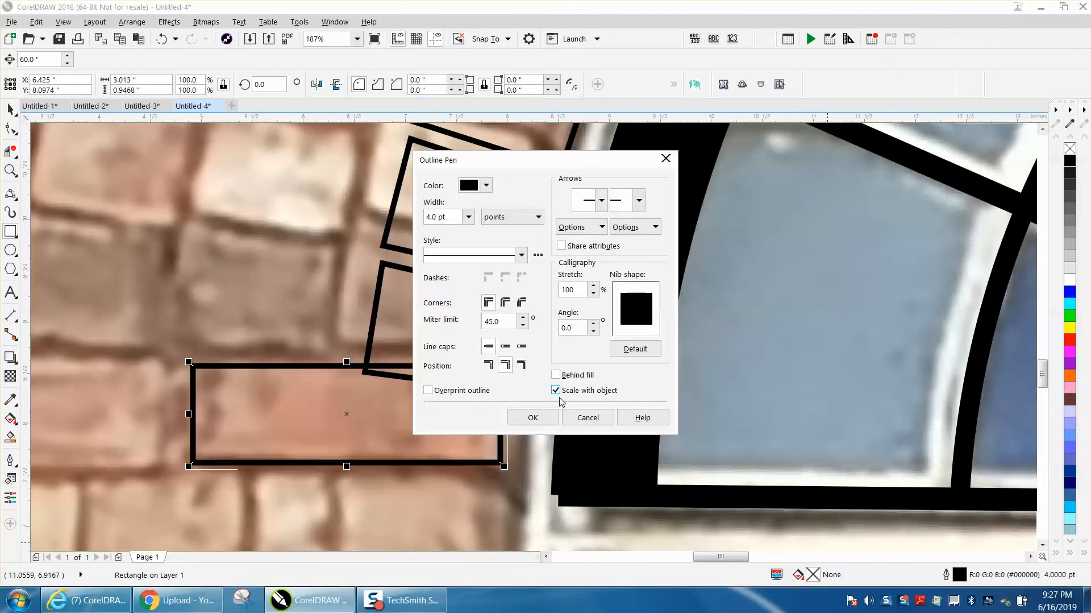
click(533, 417)
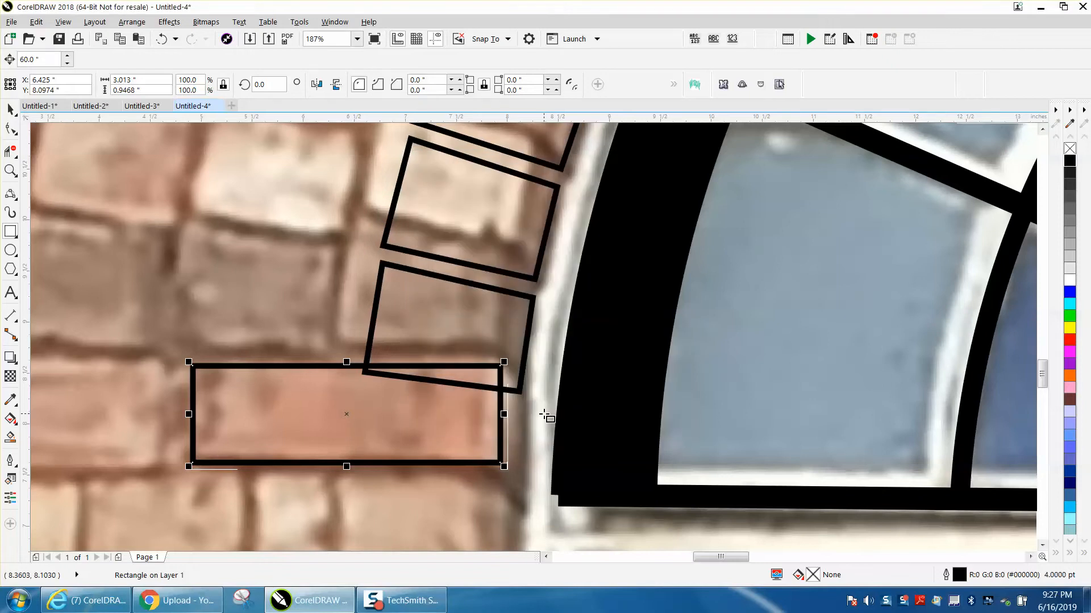
click(10, 110)
scroll(463, 283, down, 2)
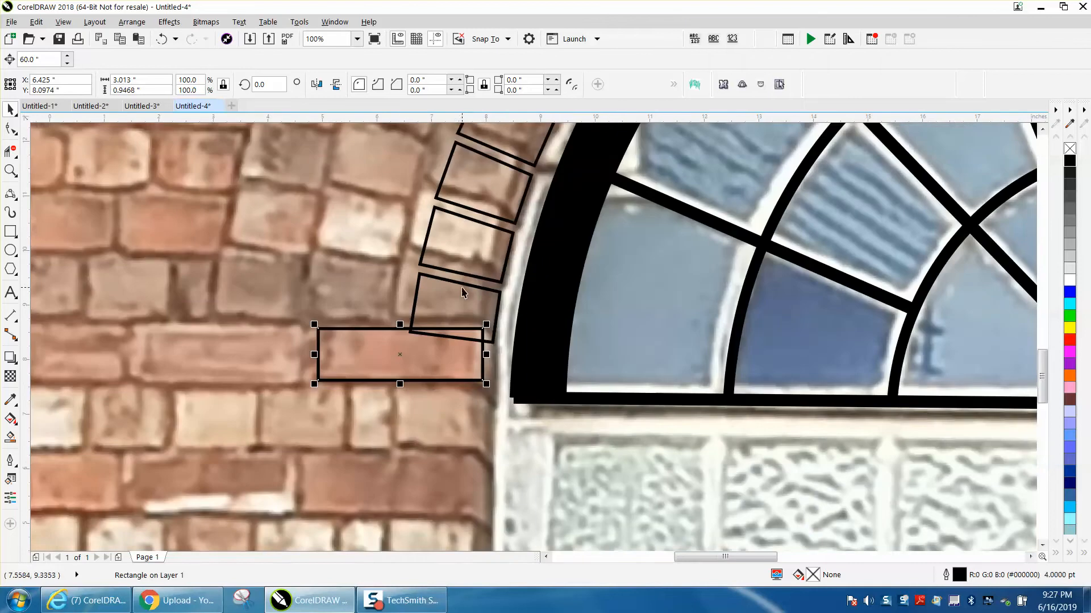
click(498, 190)
drag(499, 189, 496, 193)
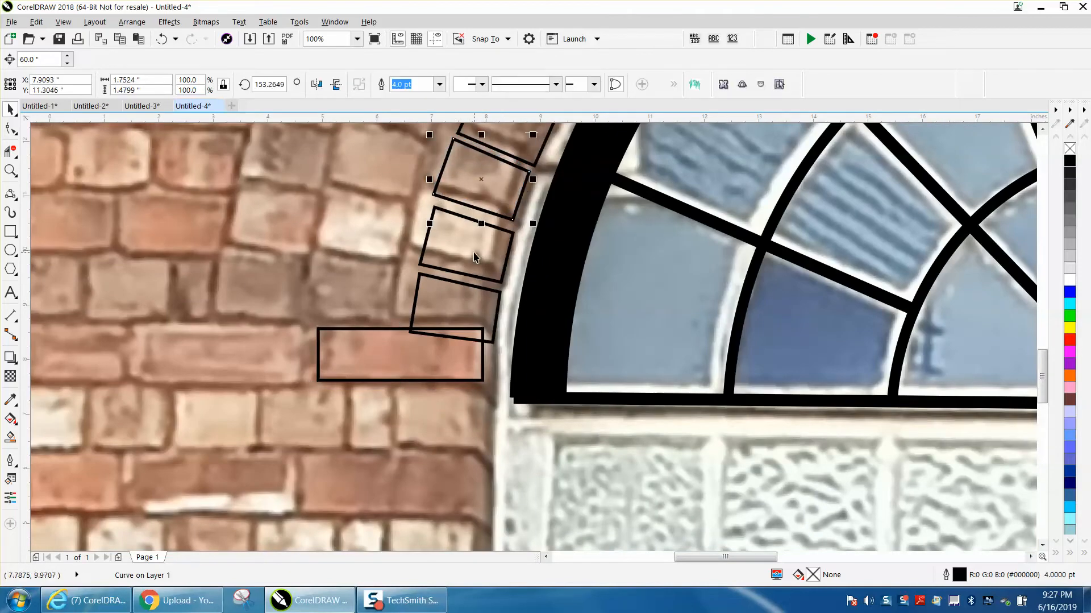
click(162, 38)
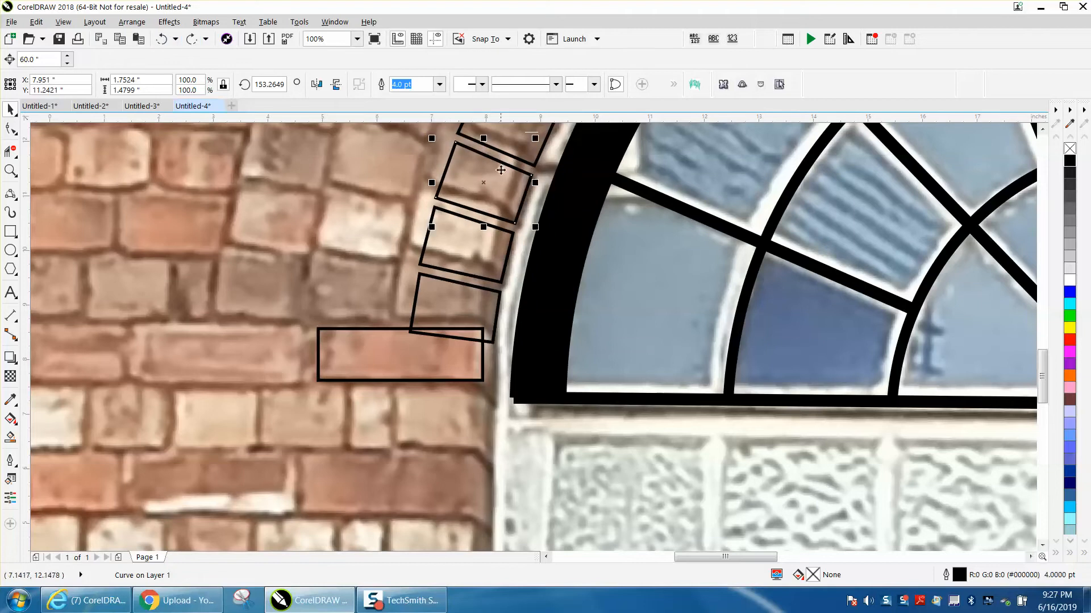
- Rotate the three lowest brick outlines on the arch's left side slightly clockwise about the arch's base centre, clear of the base rectangle
click(484, 185)
drag(428, 229, 426, 224)
click(456, 252)
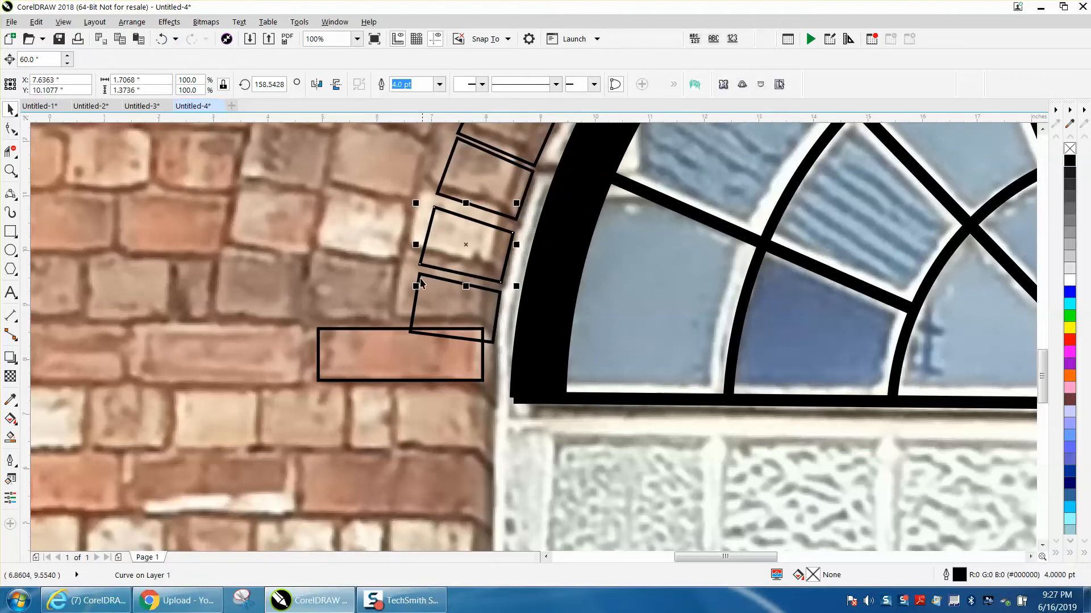
click(460, 254)
drag(415, 289, 415, 279)
click(430, 304)
click(430, 306)
mouse_move(404, 346)
mouse_down()
mouse_move(404, 331)
mouse_move(417, 334)
mouse_up()
scroll(392, 300, down, 1)
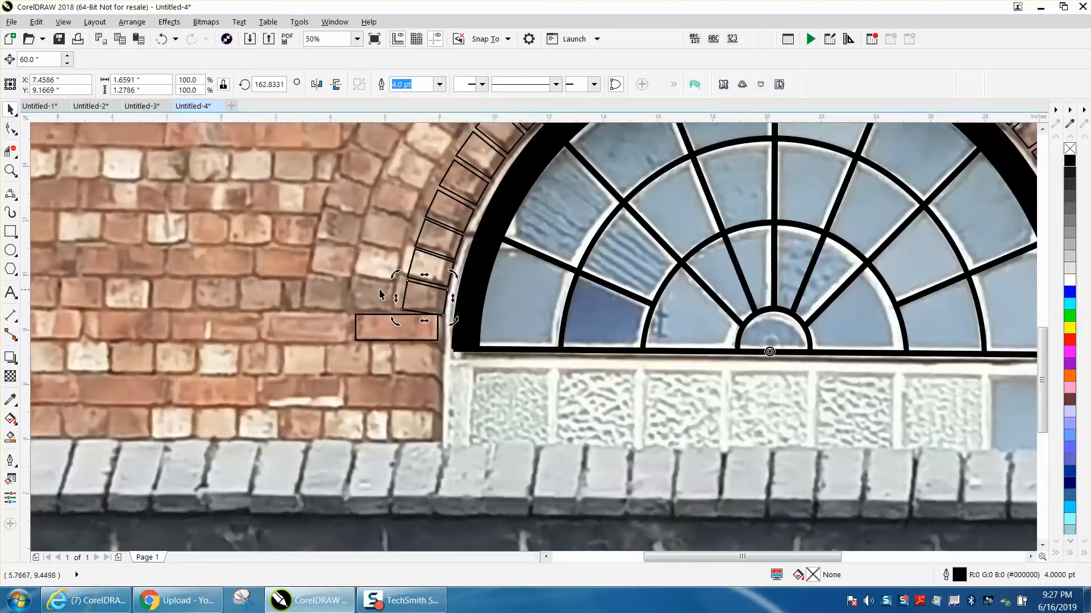
scroll(393, 294, down, 1)
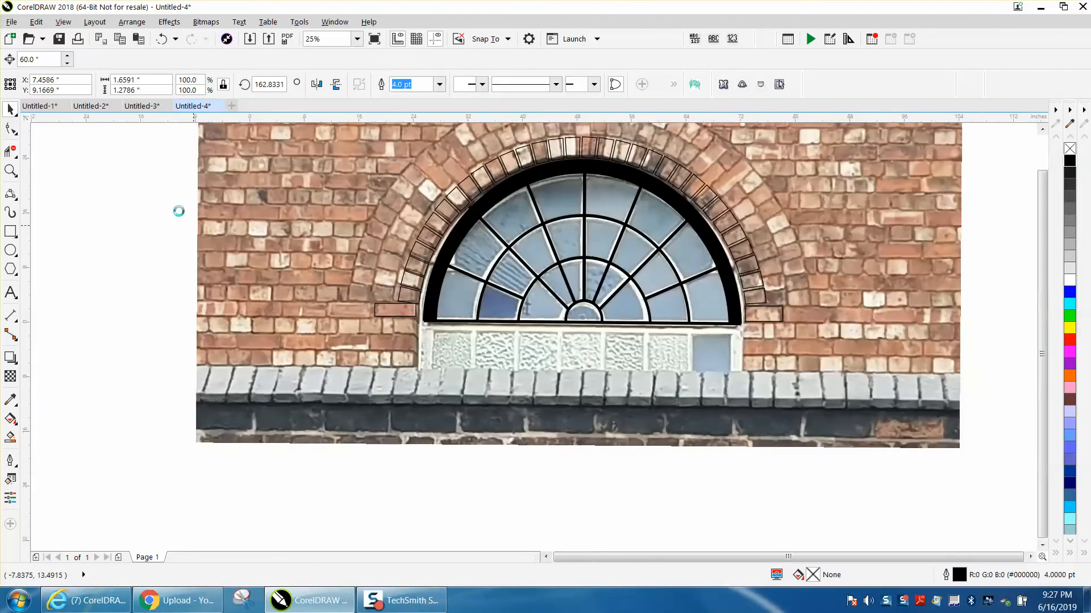
scroll(196, 227, down, 1)
click(548, 225)
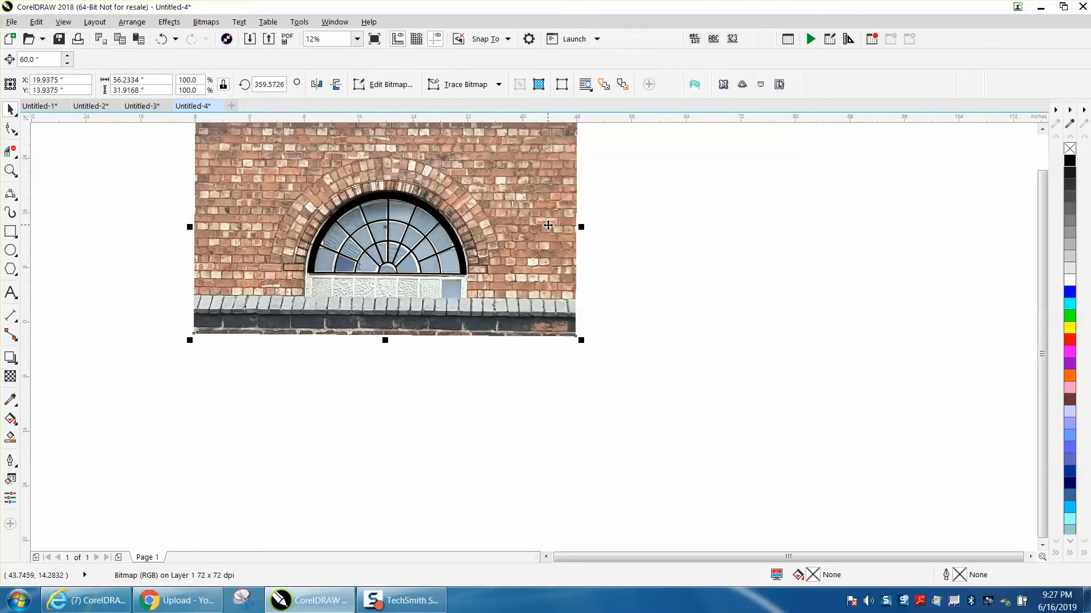
key(plus)
key(Right)
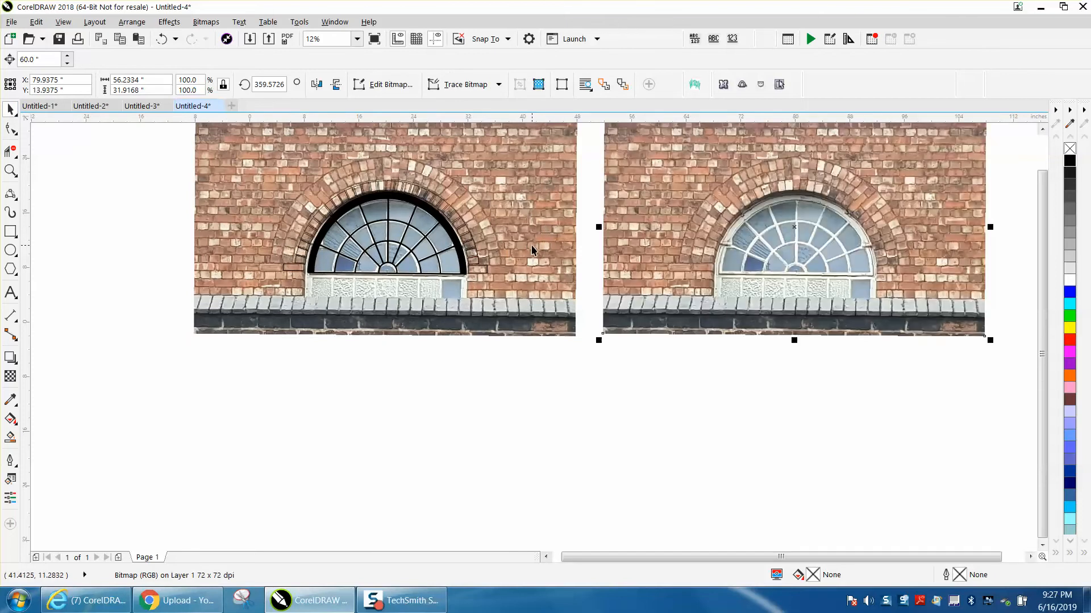
key(Delete)
- Move the wall photo 60 inches to the right, off the page, and examine the traced outlines without it
click(532, 246)
key(Right)
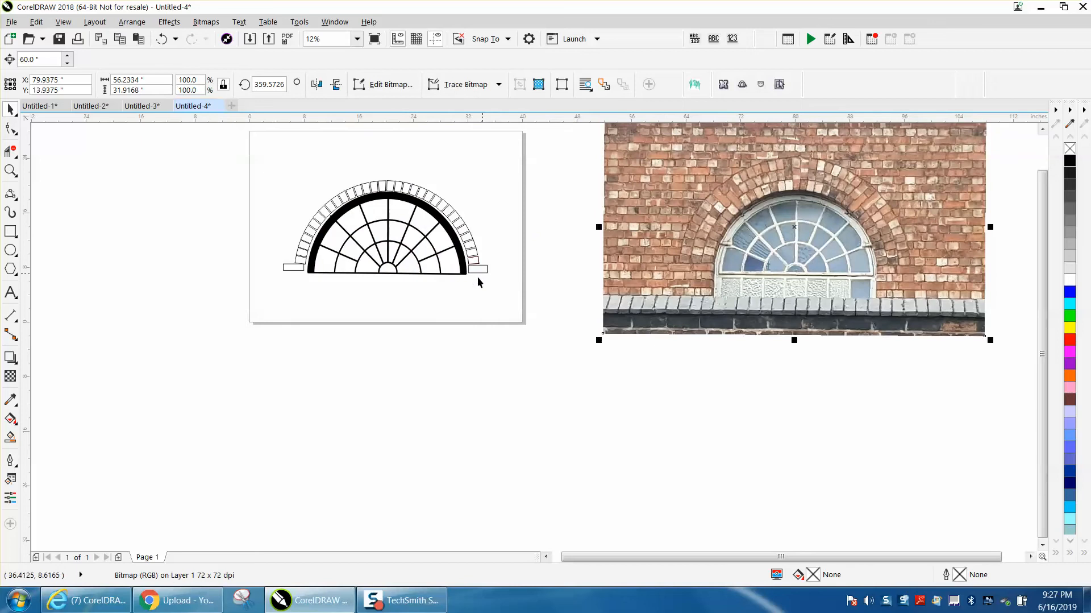
click(10, 169)
drag(232, 168, 517, 322)
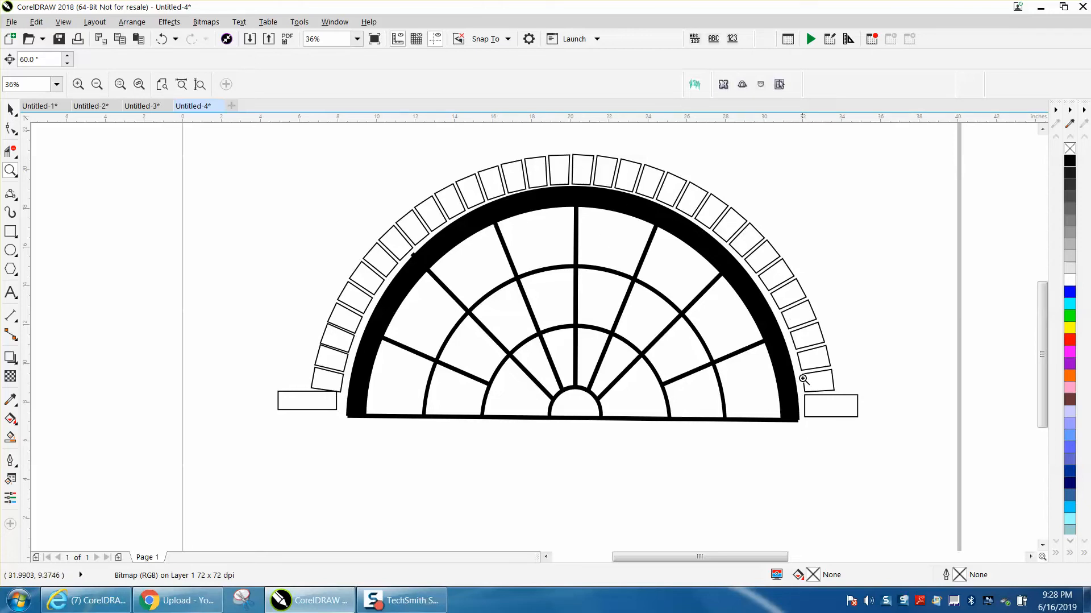
right_click(458, 241)
right_click(451, 238)
- Return the wall photo to its original place beneath the traced outlines
click(10, 108)
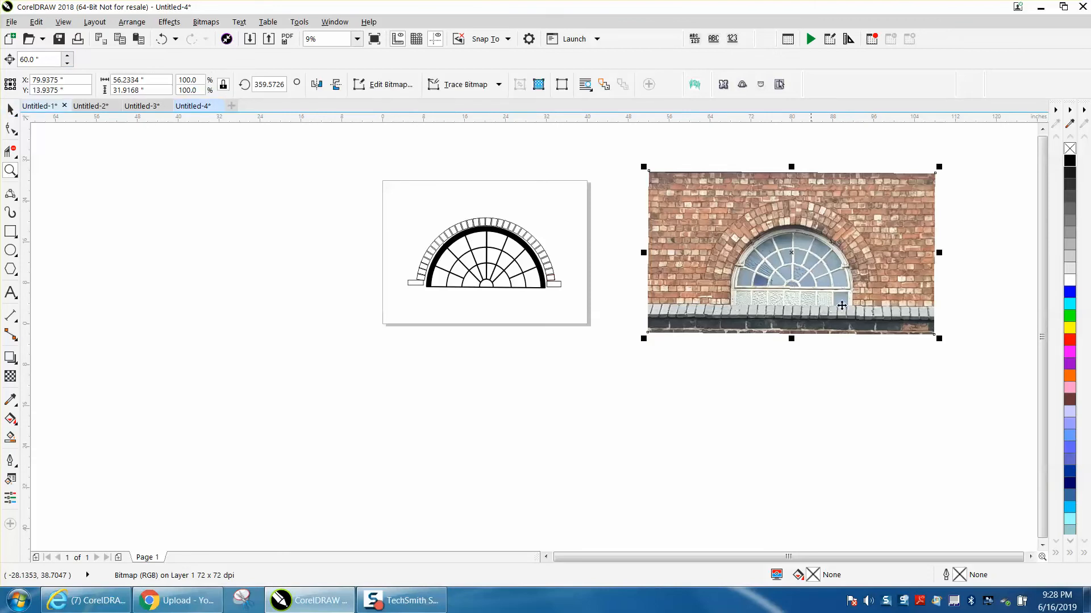
key(p)
click(611, 314)
- Draw a rectangle about 1.43 by 0.98 inches over the second-ring brick beside the lowest traced brick at the arch's right base
click(10, 170)
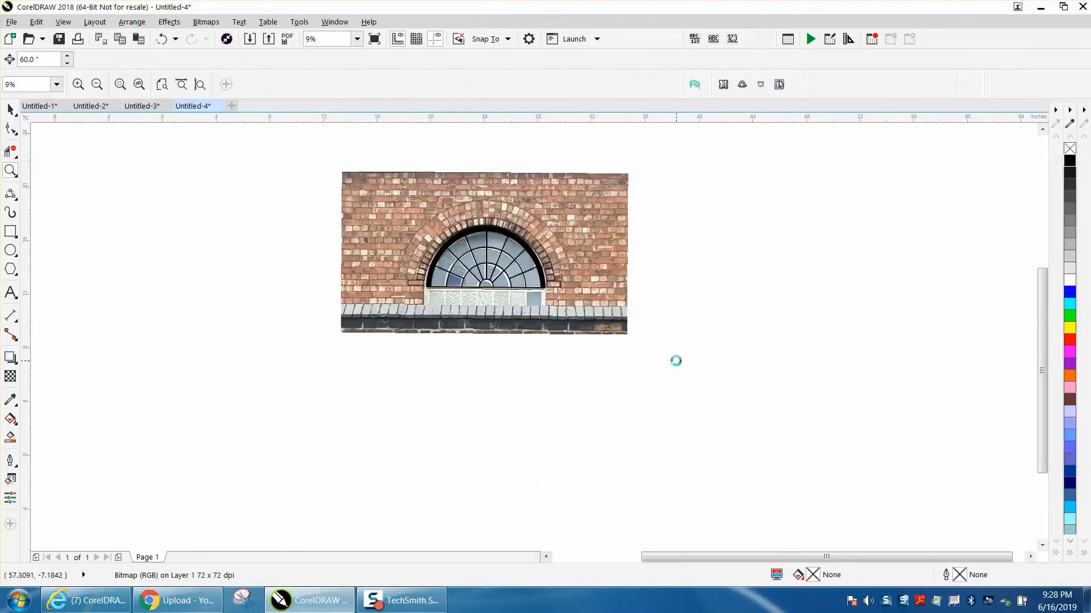
drag(677, 362, 678, 362)
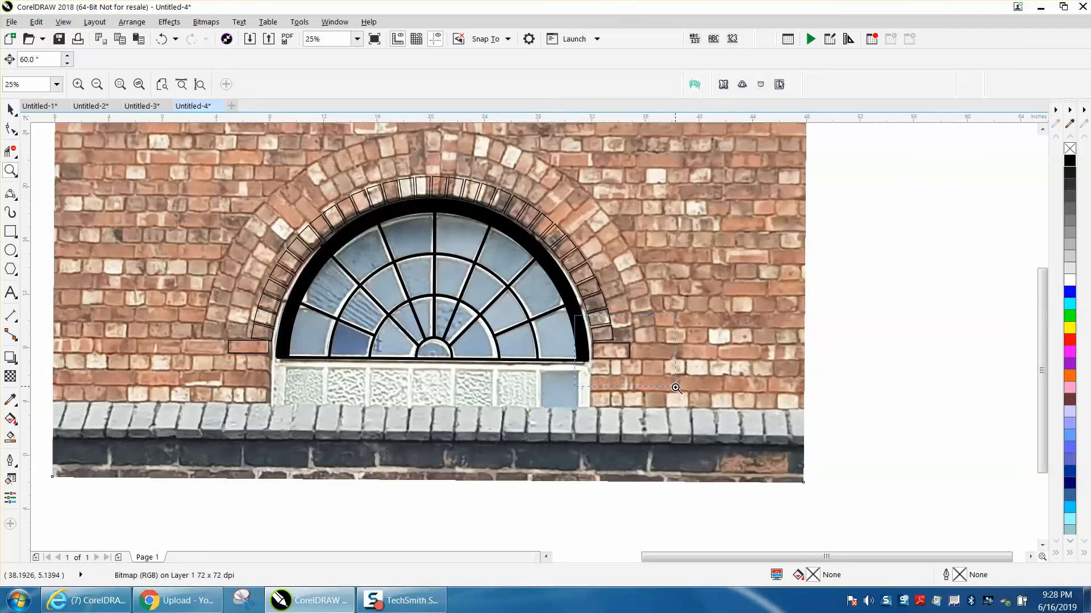
click(674, 387)
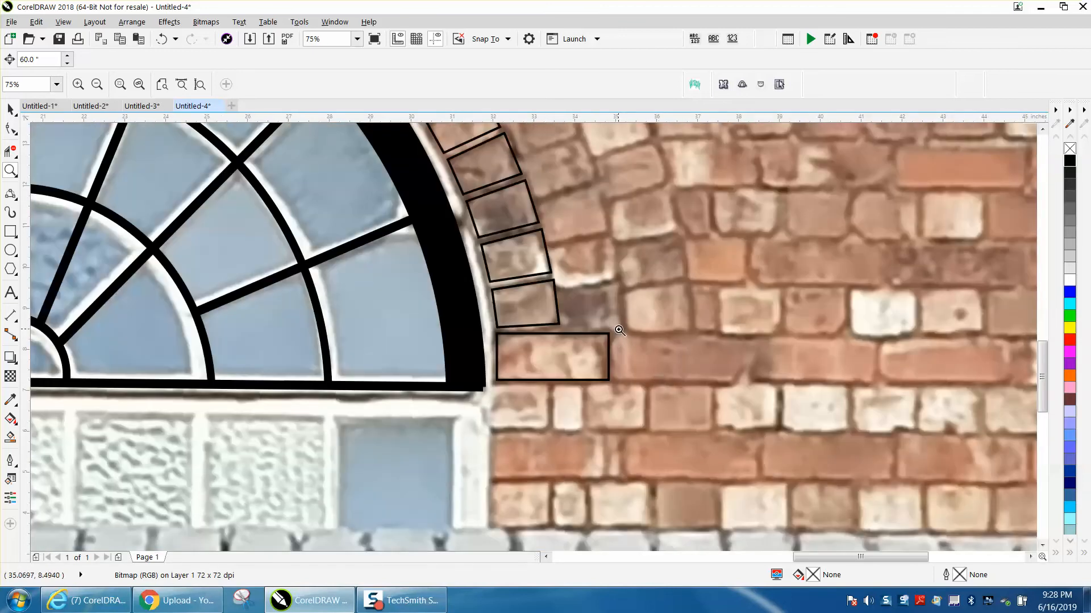
click(10, 231)
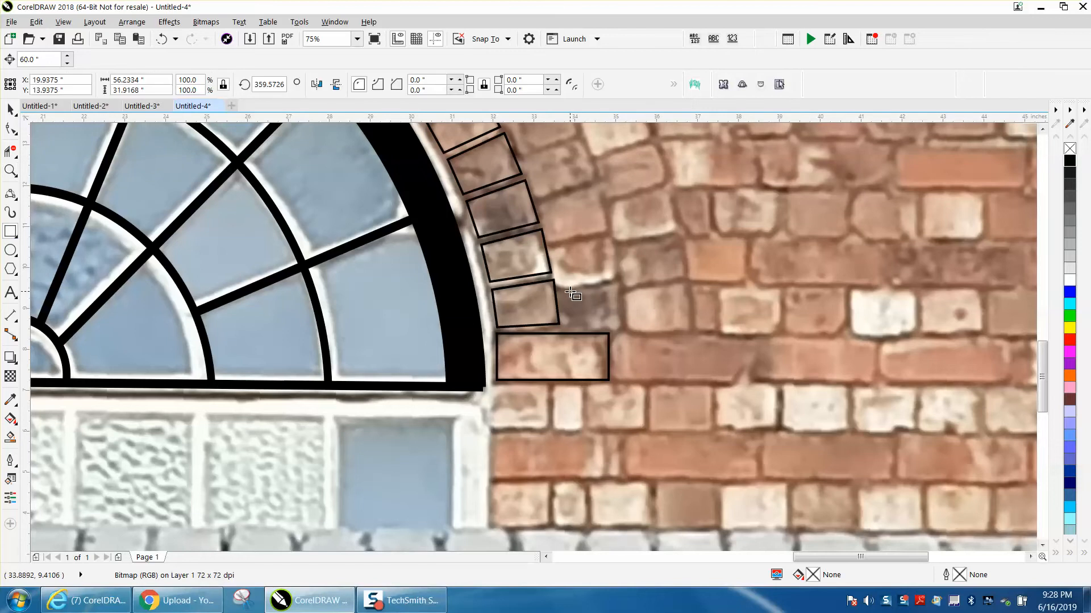
click(10, 169)
drag(486, 255, 744, 400)
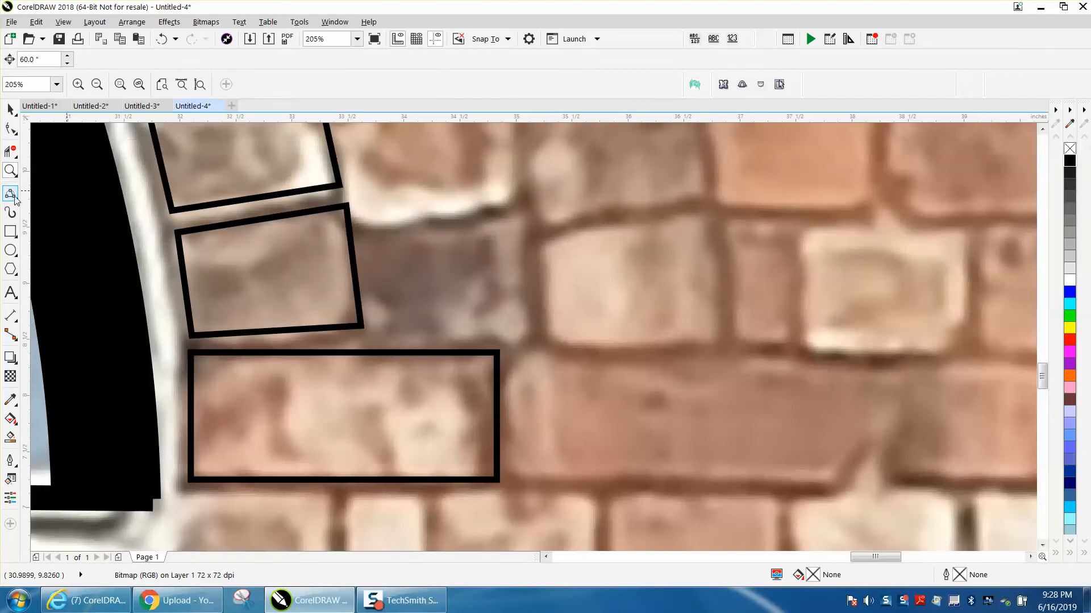
click(10, 230)
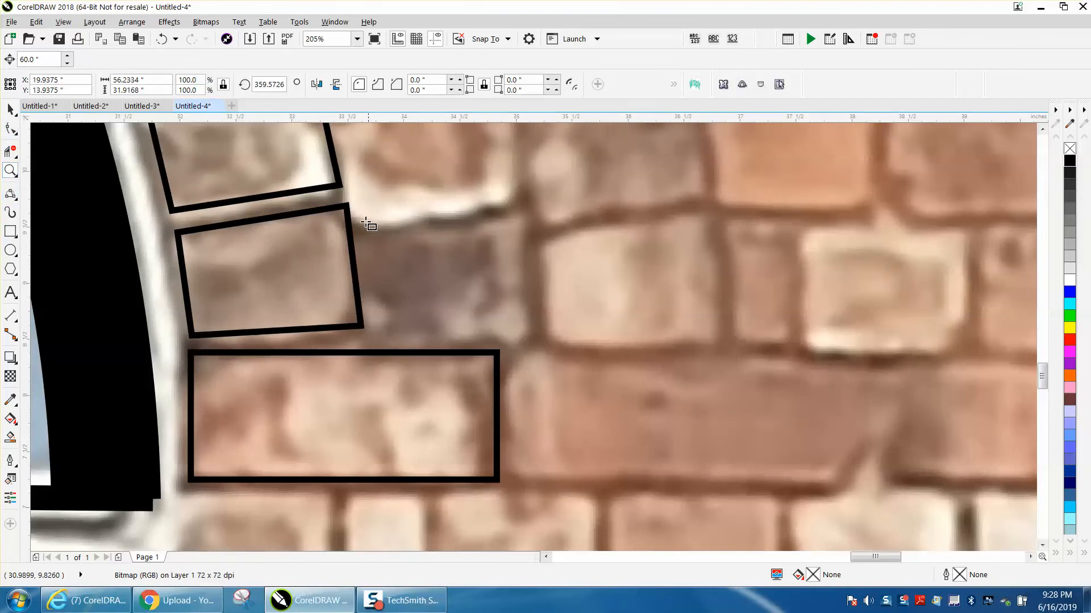
mouse_move(367, 230)
mouse_down()
mouse_move(370, 319)
mouse_move(492, 347)
mouse_move(527, 342)
mouse_up()
- Convert the second-ring rectangle to curves and move its four corner nodes to match the slanted brick
click(132, 22)
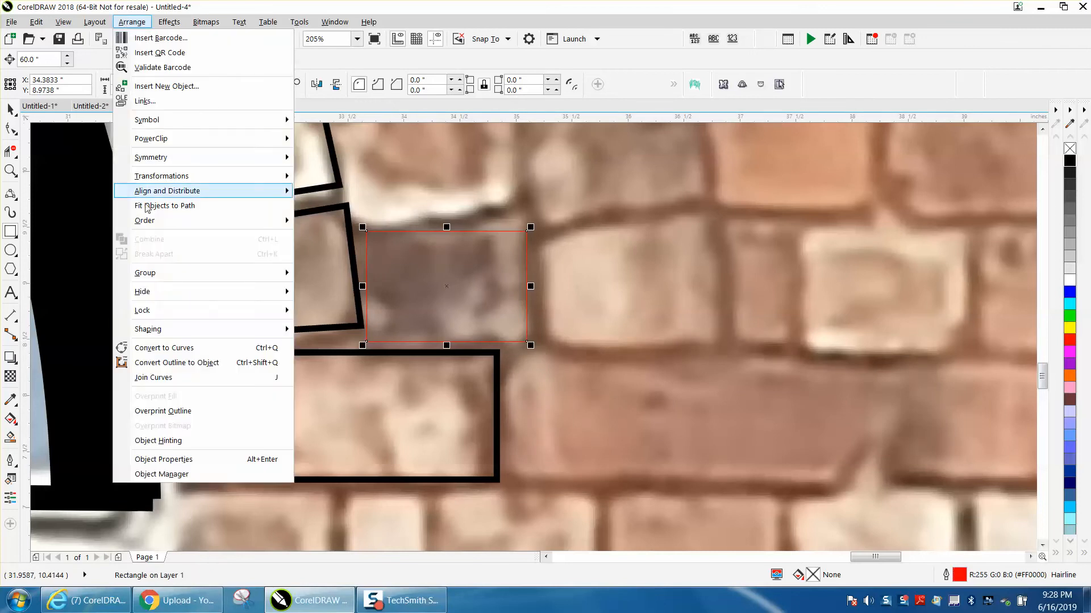
click(162, 347)
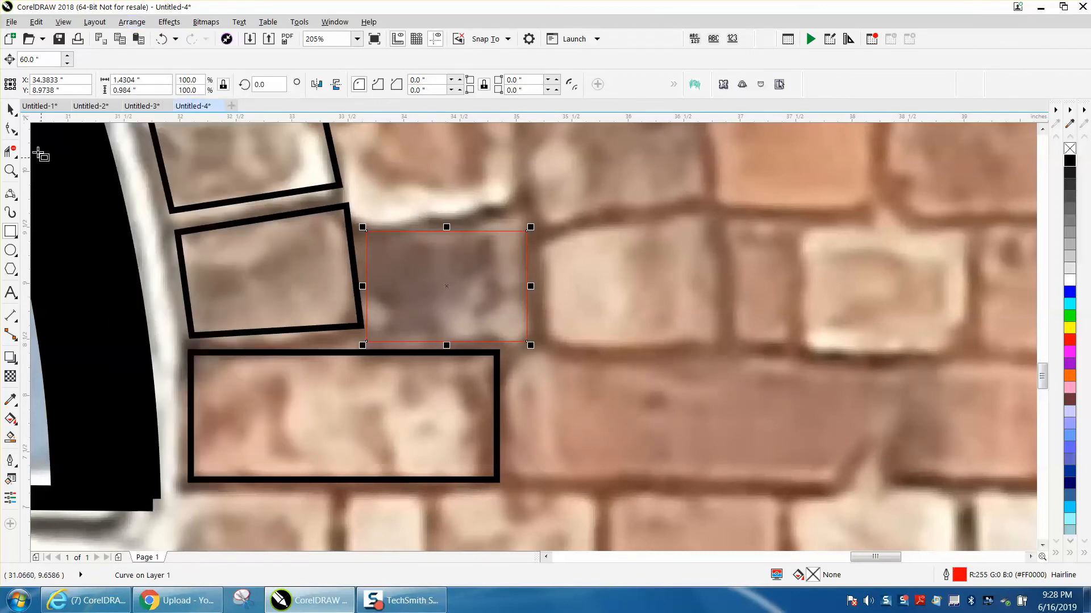
click(16, 132)
drag(528, 232, 519, 213)
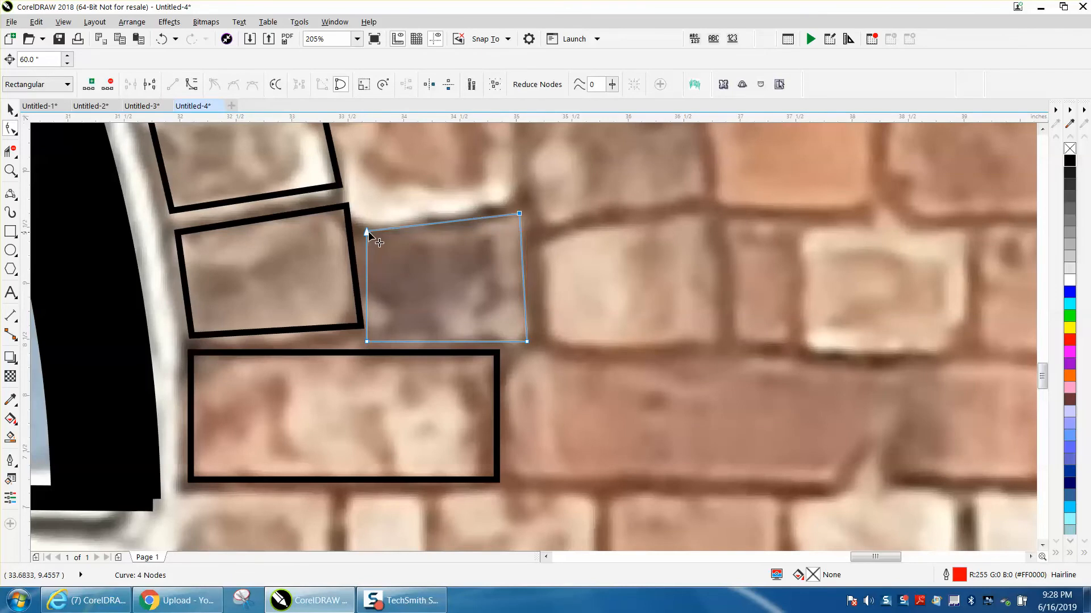
drag(368, 232, 367, 235)
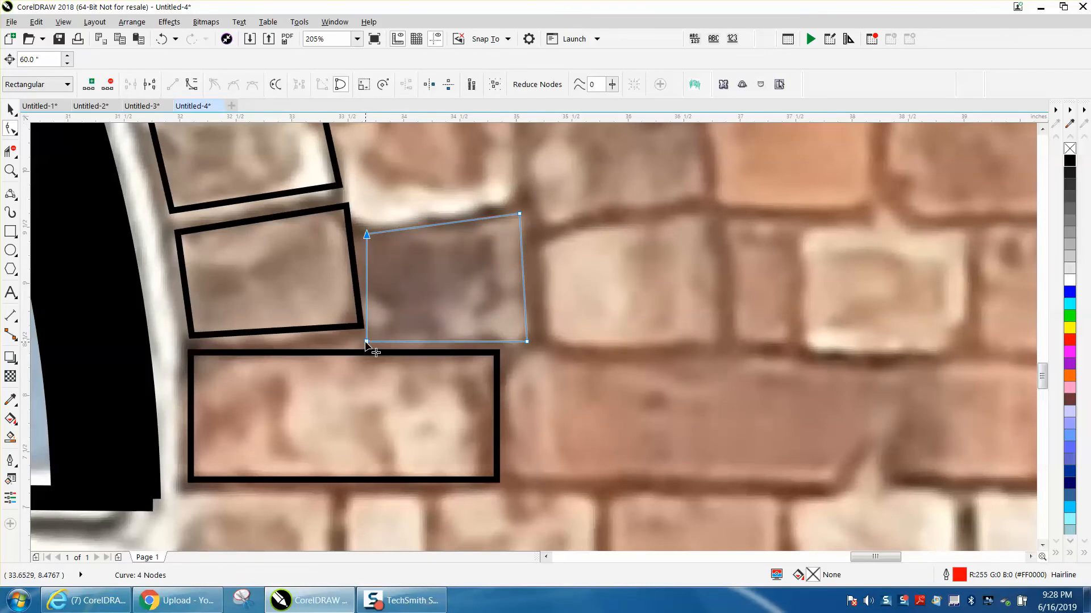
drag(366, 341, 373, 329)
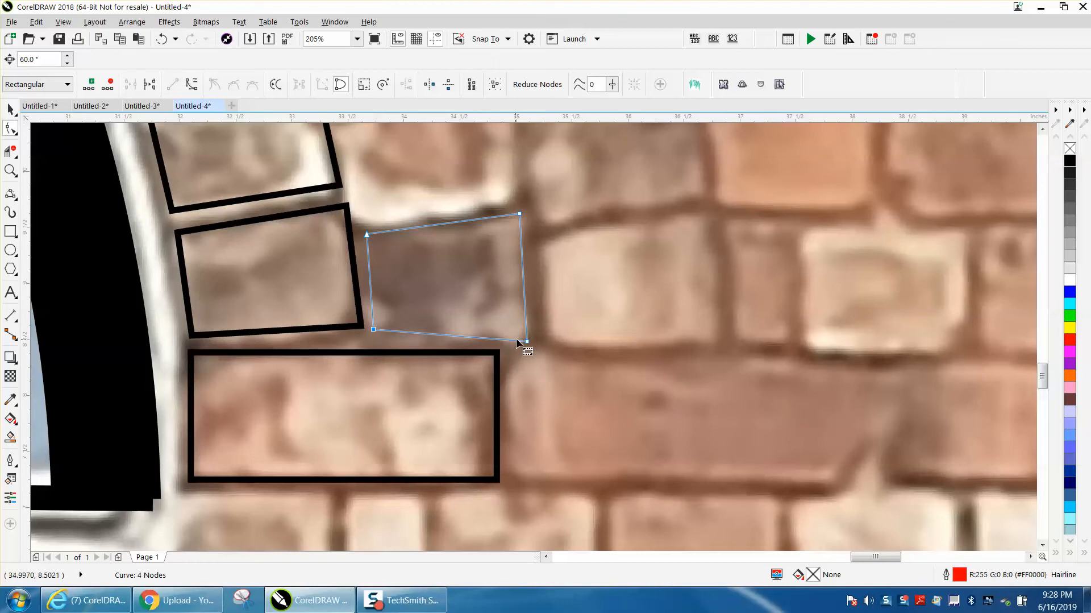
drag(525, 340, 525, 334)
- Draw a rectangle about 1.51 by 0.91 inches over the next brick up in the second ring at the arch's right side
scroll(524, 324, down, 3)
scroll(544, 238, down, 2)
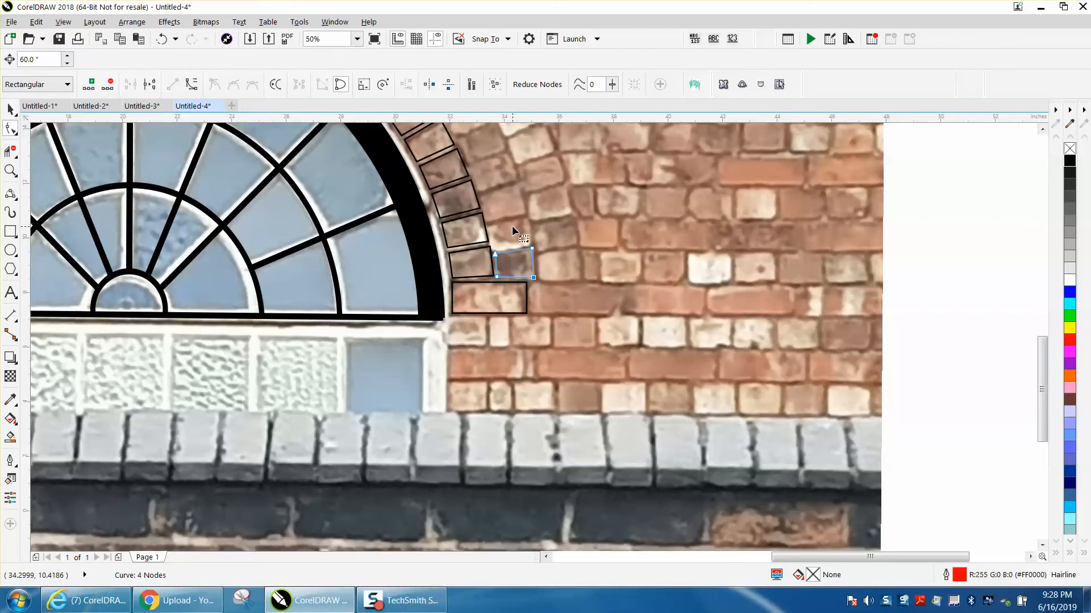
click(10, 169)
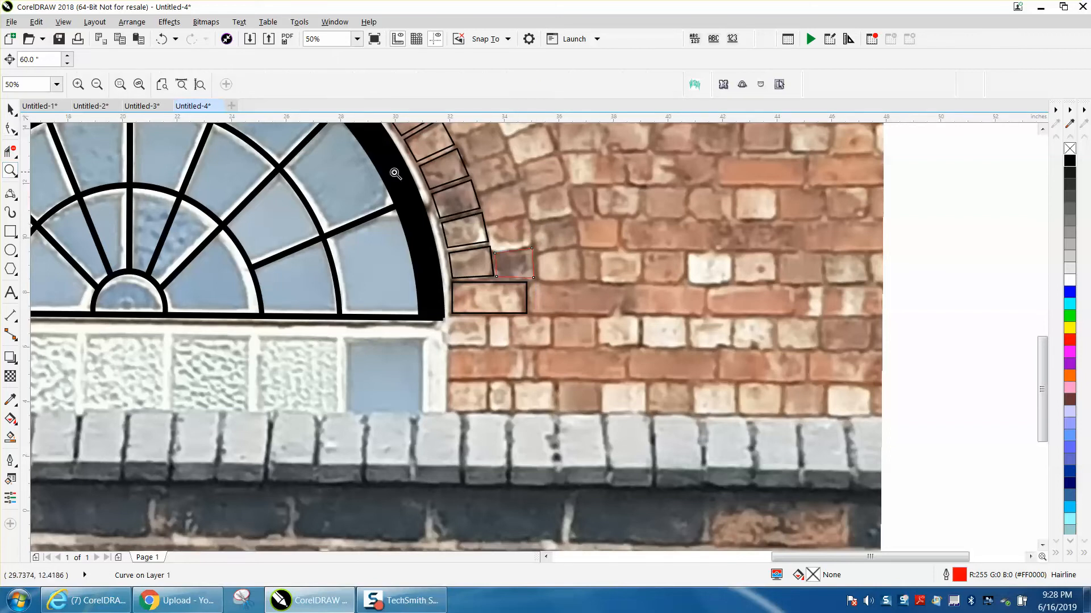
click(498, 243)
click(10, 230)
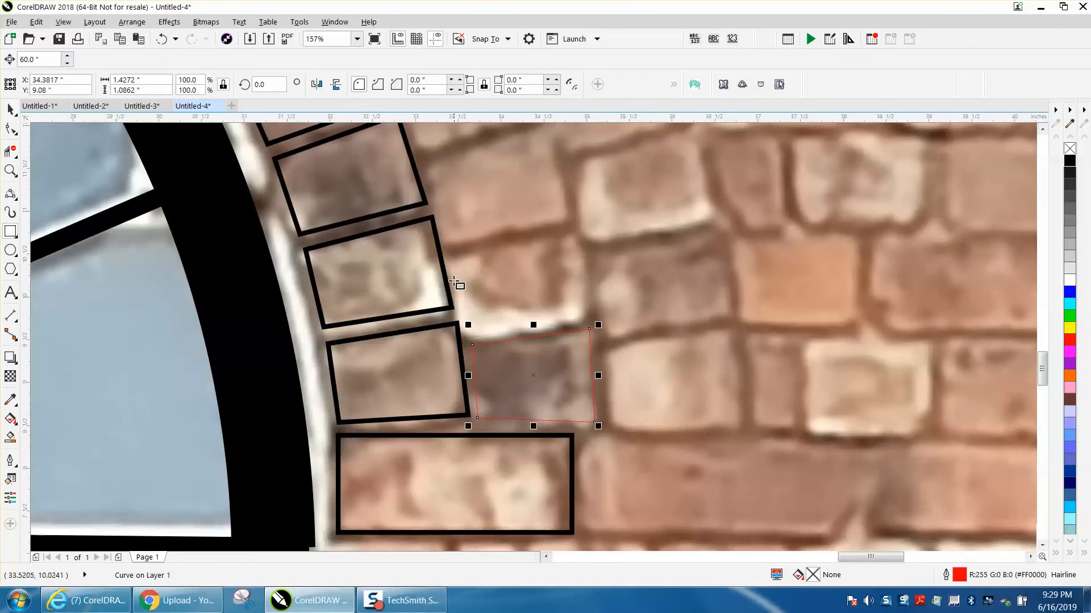
drag(455, 263, 582, 340)
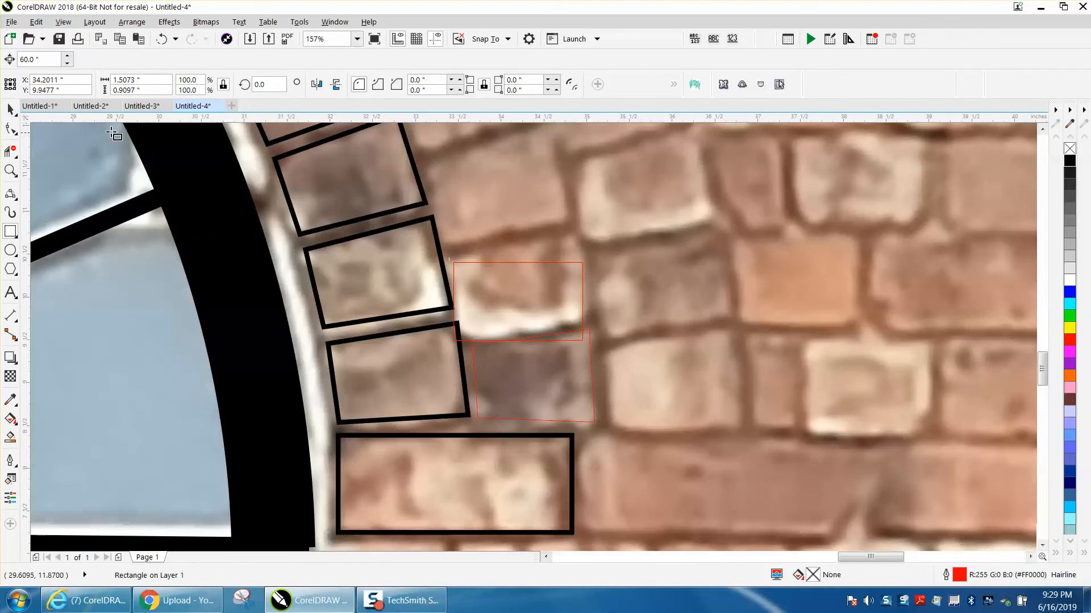
- Rotate the newly drawn second-ring rectangle about 9.1 degrees counterclockwise and move it up about 0.19 inches over its slanted brick
click(11, 108)
click(518, 301)
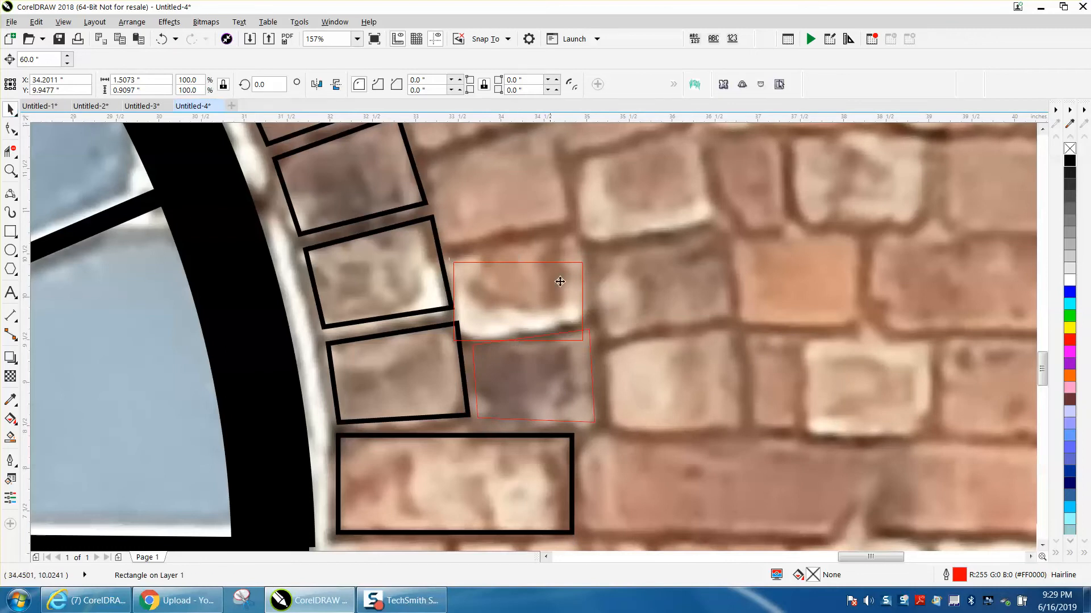
click(517, 304)
drag(601, 260, 595, 249)
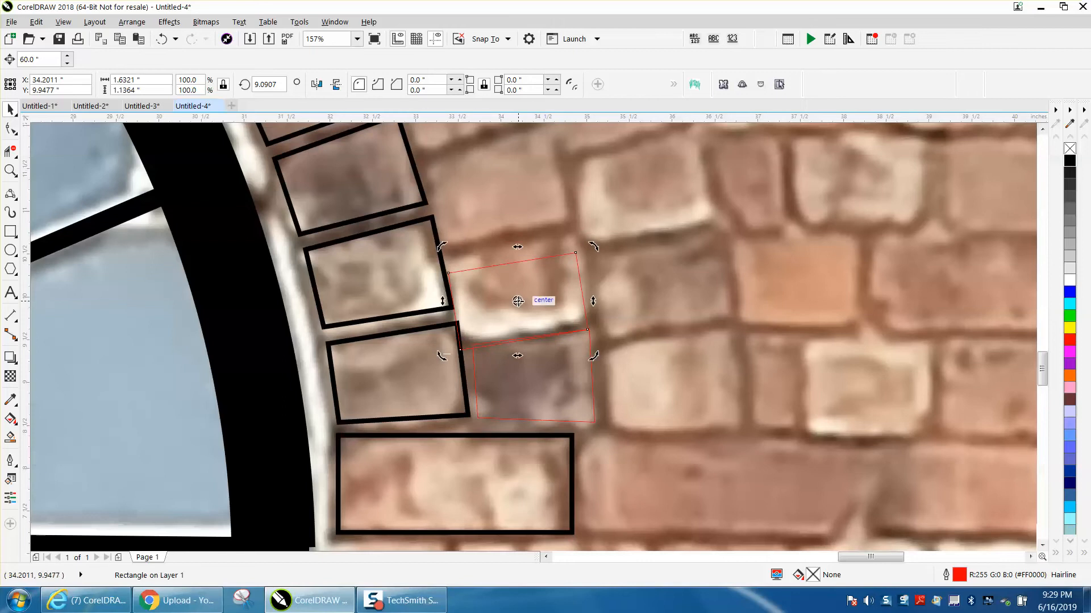
click(519, 289)
drag(519, 292, 519, 286)
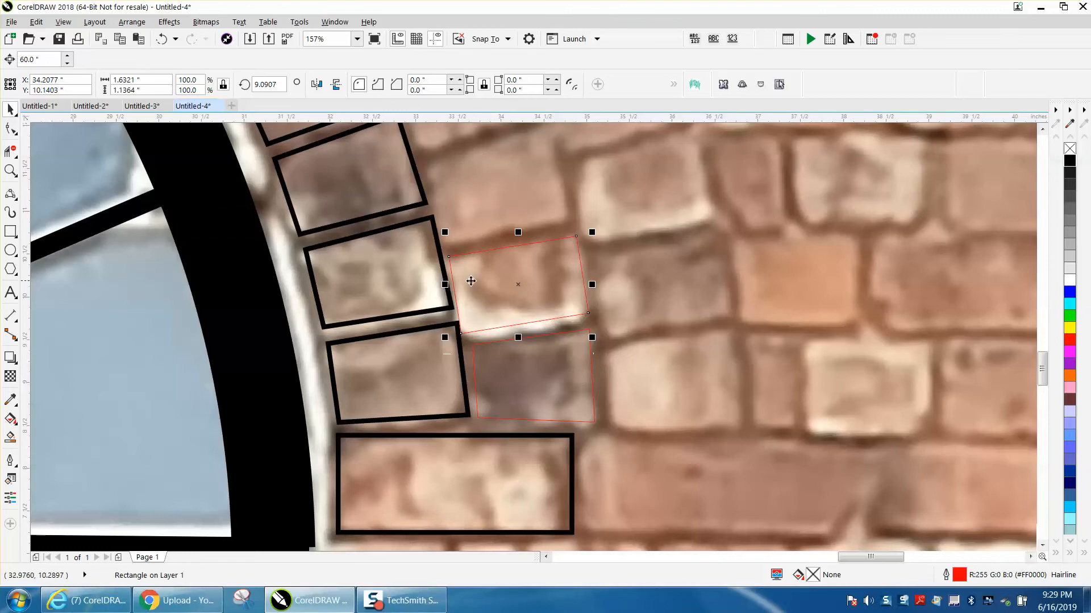
- Give the rotated second-ring rectangle a black outline 4.0 pt wide
right_click(1068, 161)
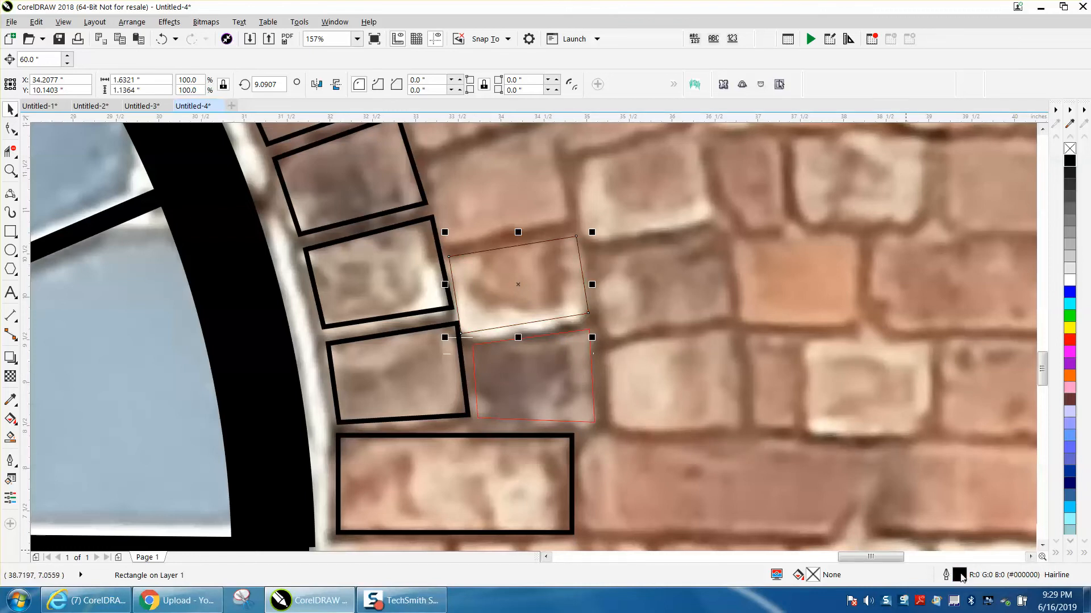
double_click(960, 575)
click(469, 217)
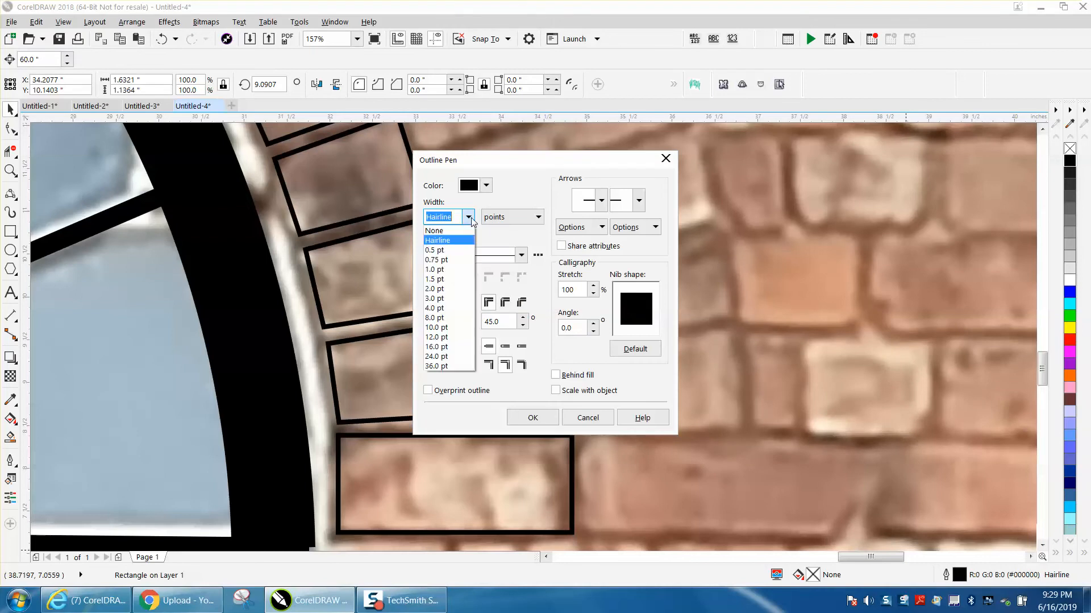
click(434, 308)
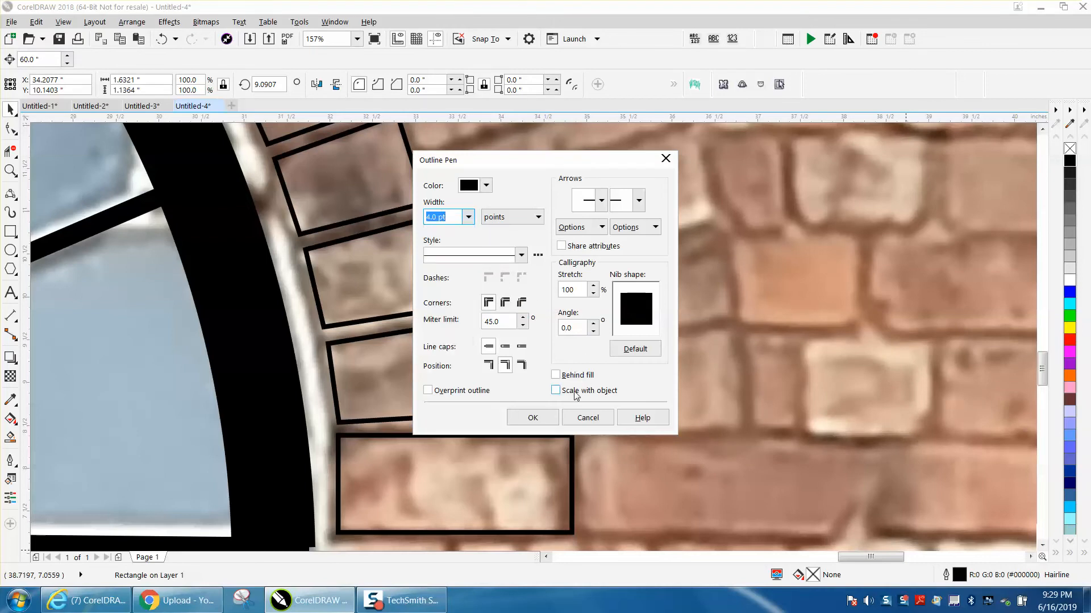
click(547, 418)
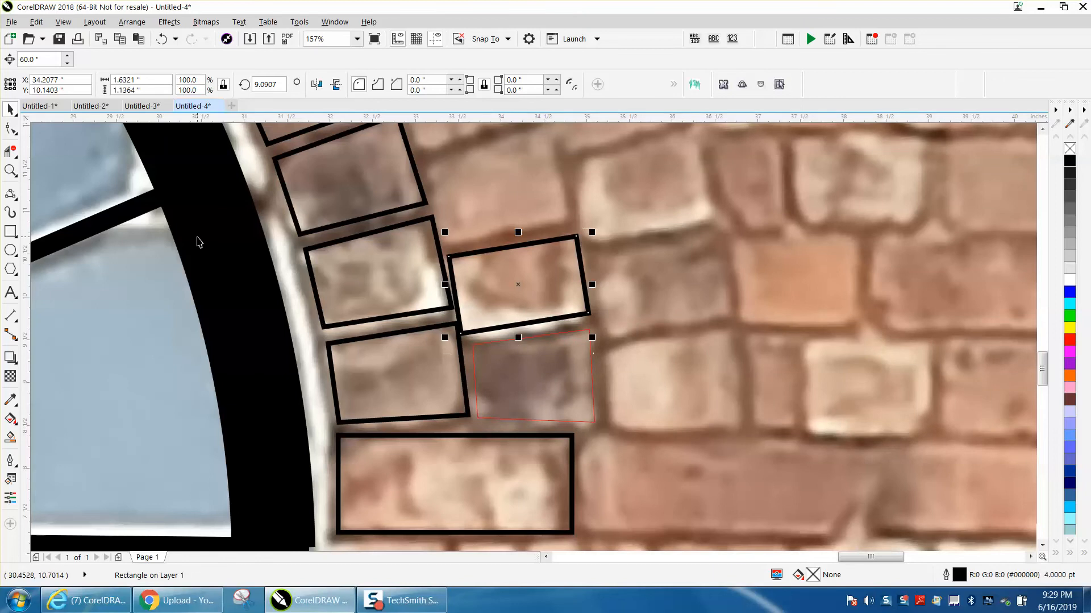
scroll(587, 350, down, 3)
click(589, 357)
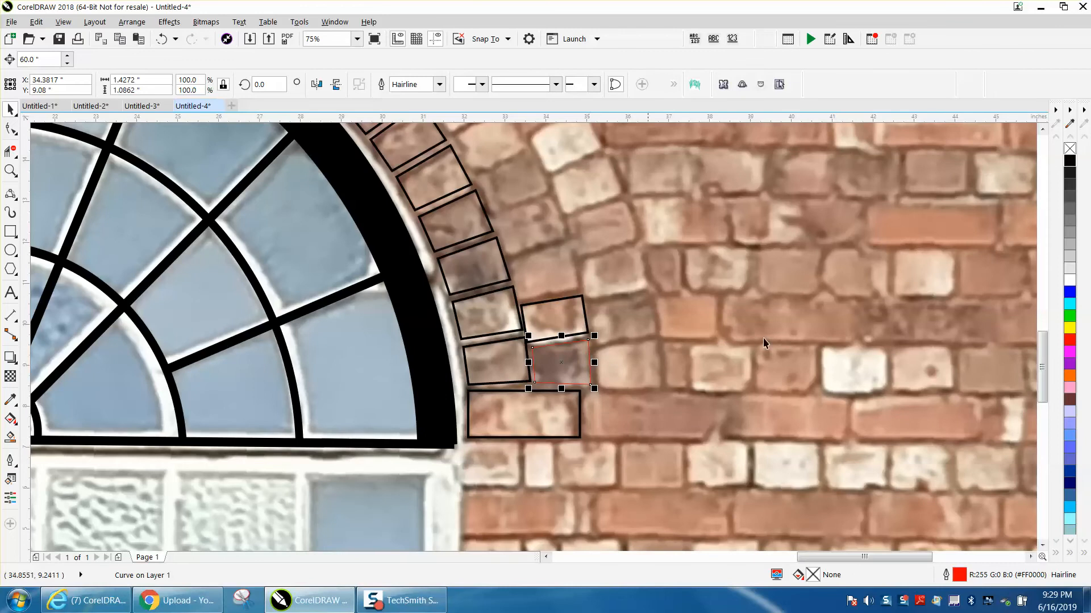
double_click(959, 575)
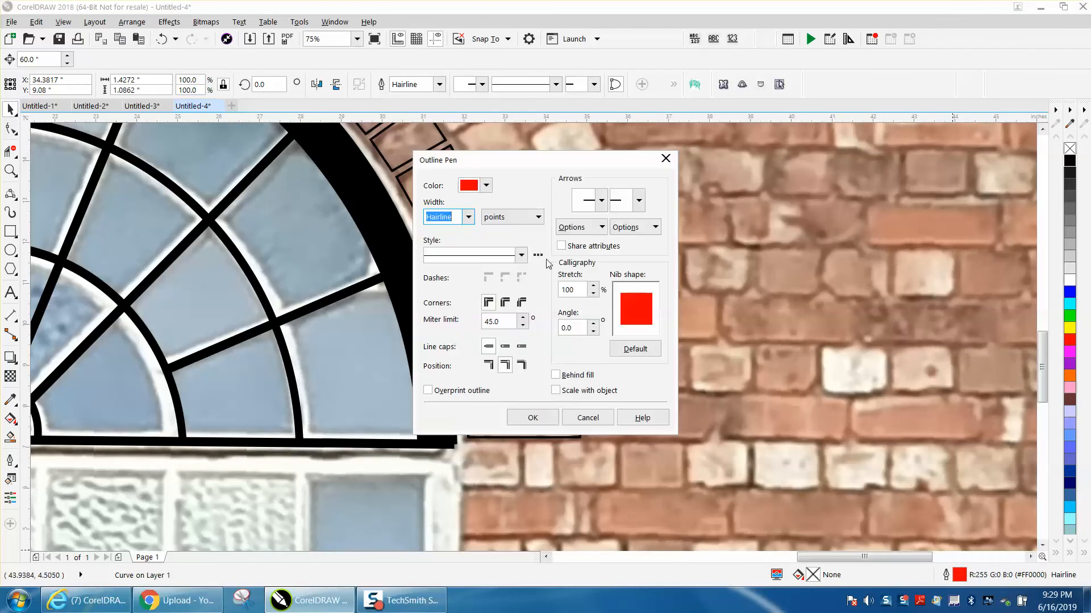
click(469, 216)
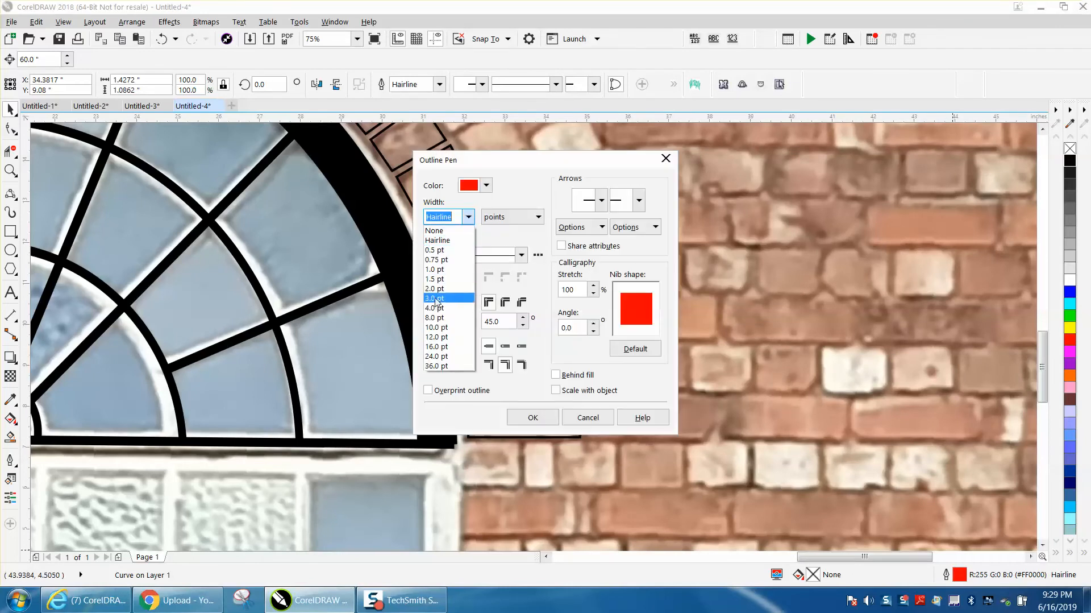
click(436, 307)
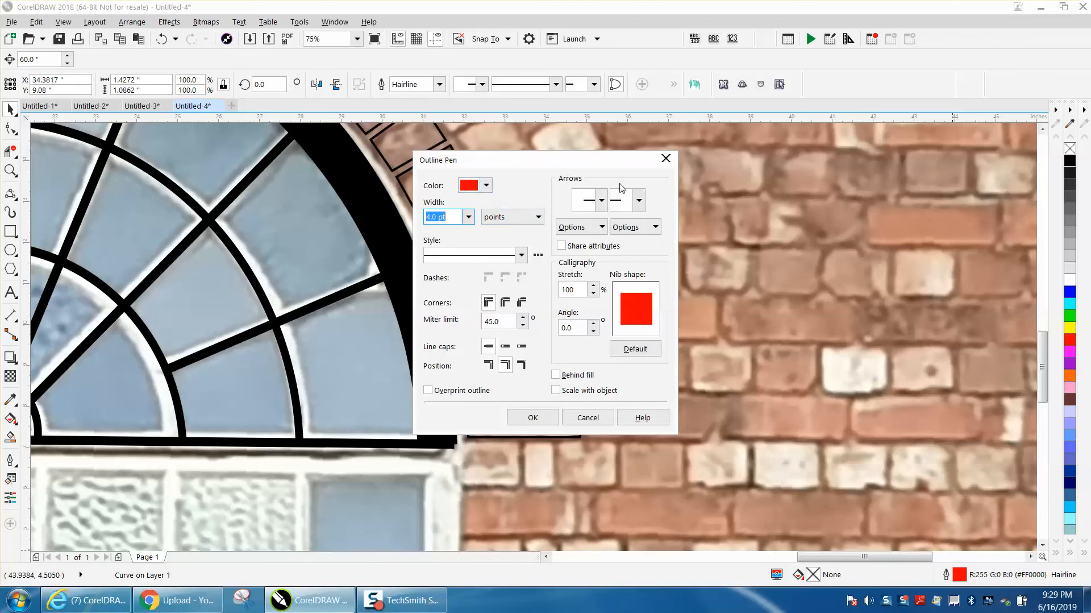
click(666, 158)
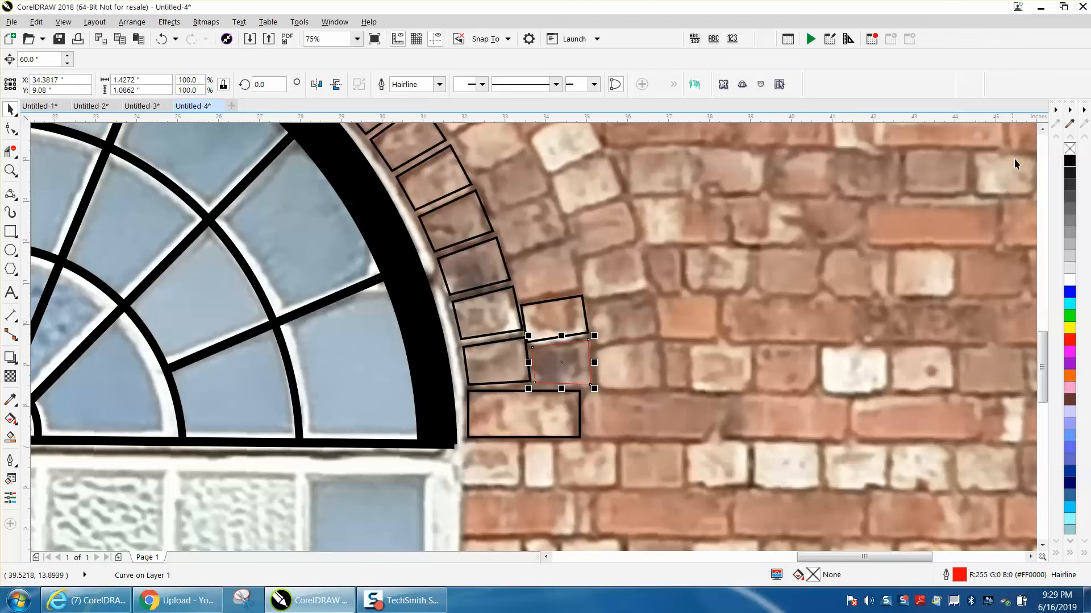
- Set the outline color of the lowest second-ring brick curve to black
right_click(1071, 159)
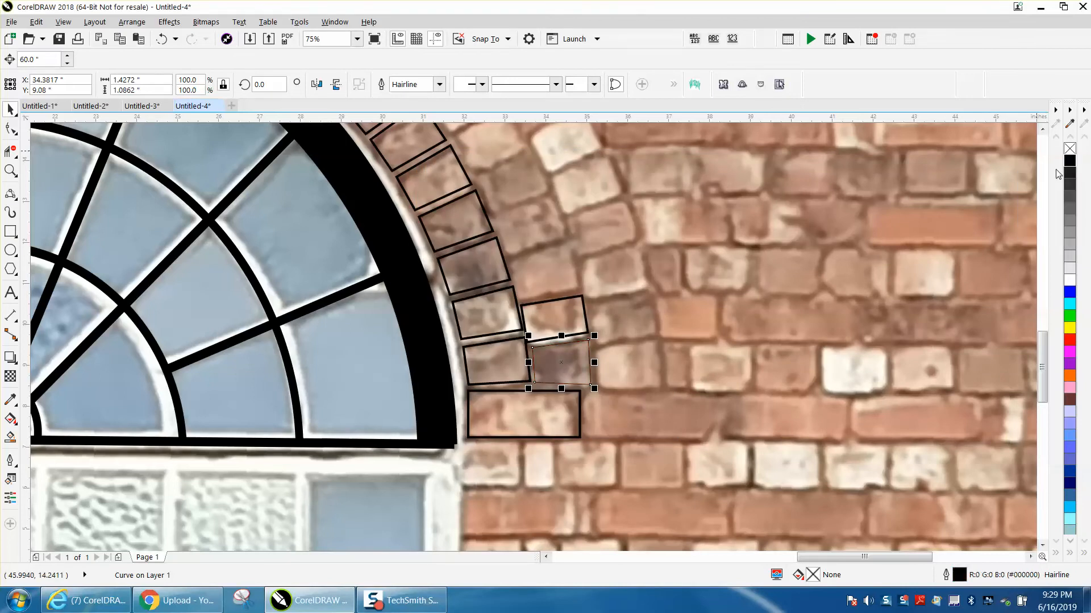
double_click(958, 577)
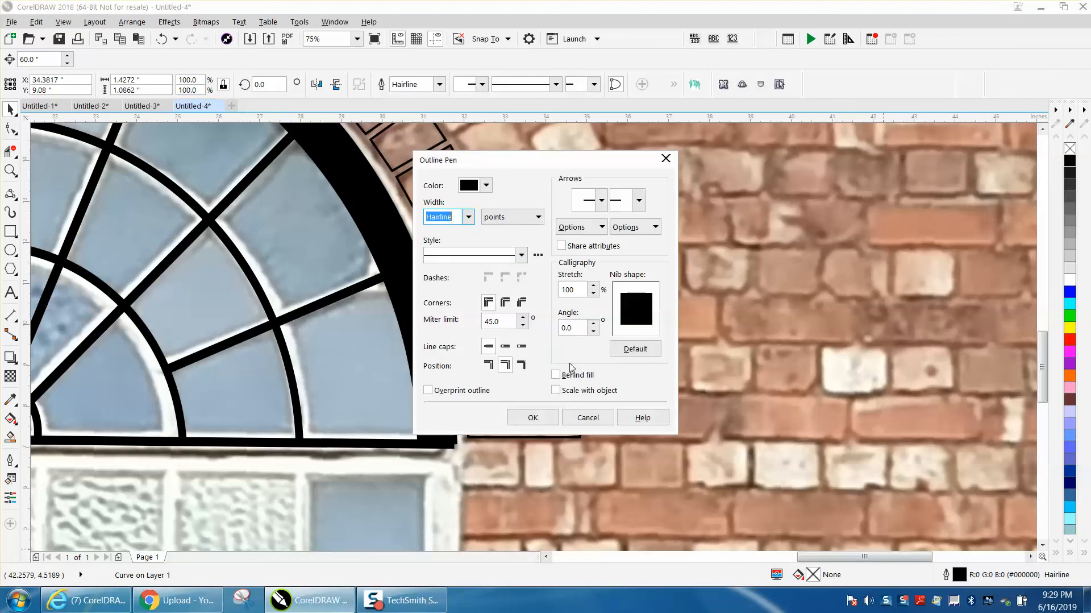
click(486, 186)
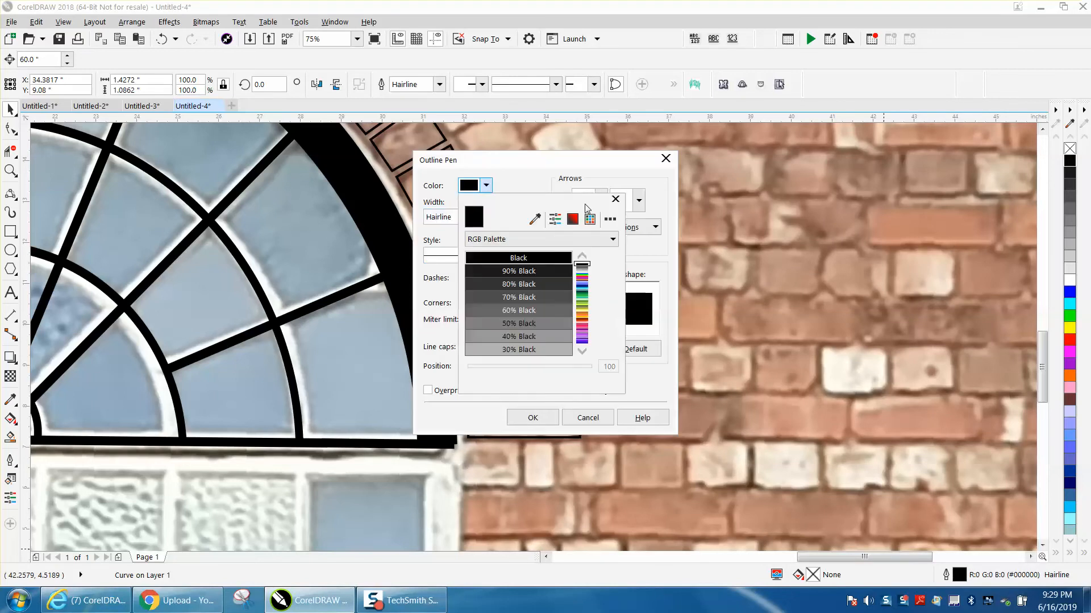
click(666, 160)
click(665, 159)
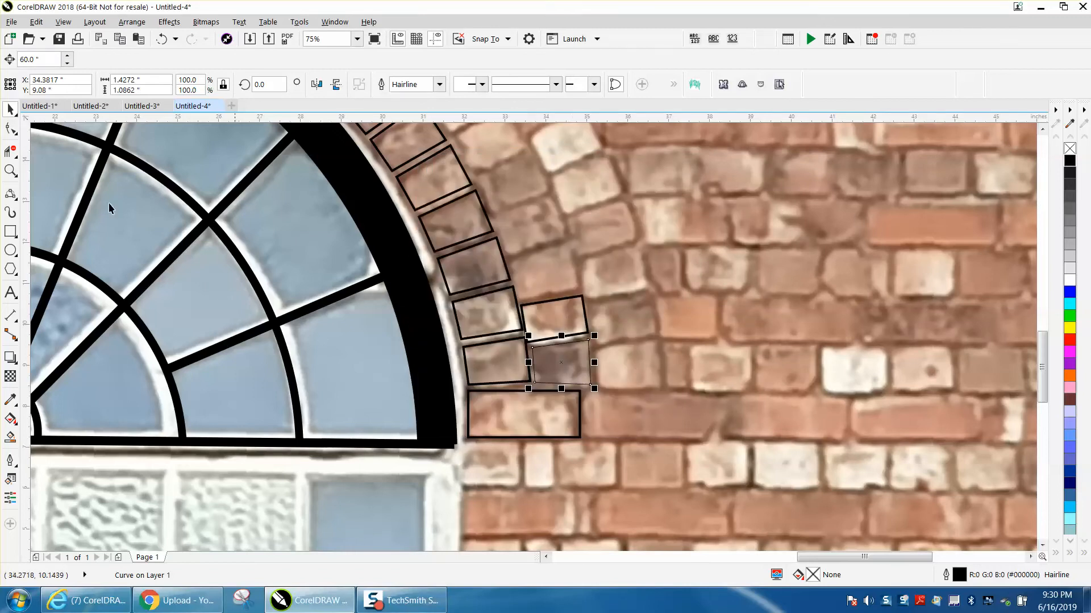
- Nudge the 4 pt second-ring rectangle slightly up and outward so it sits just beside the neighboring inner-ring brick outline
click(10, 170)
drag(362, 267, 684, 388)
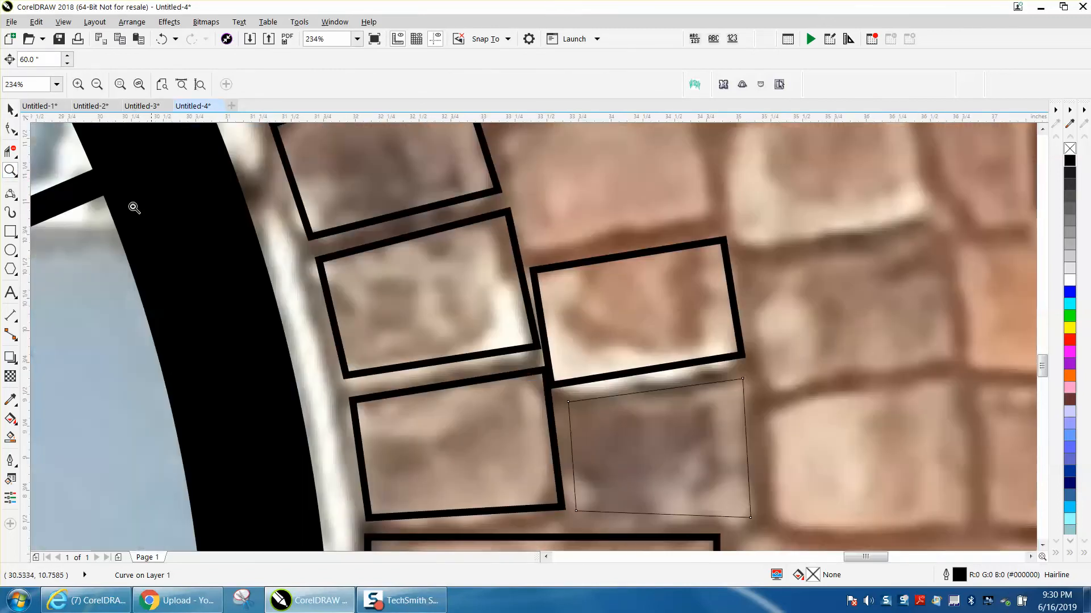
click(11, 108)
click(637, 322)
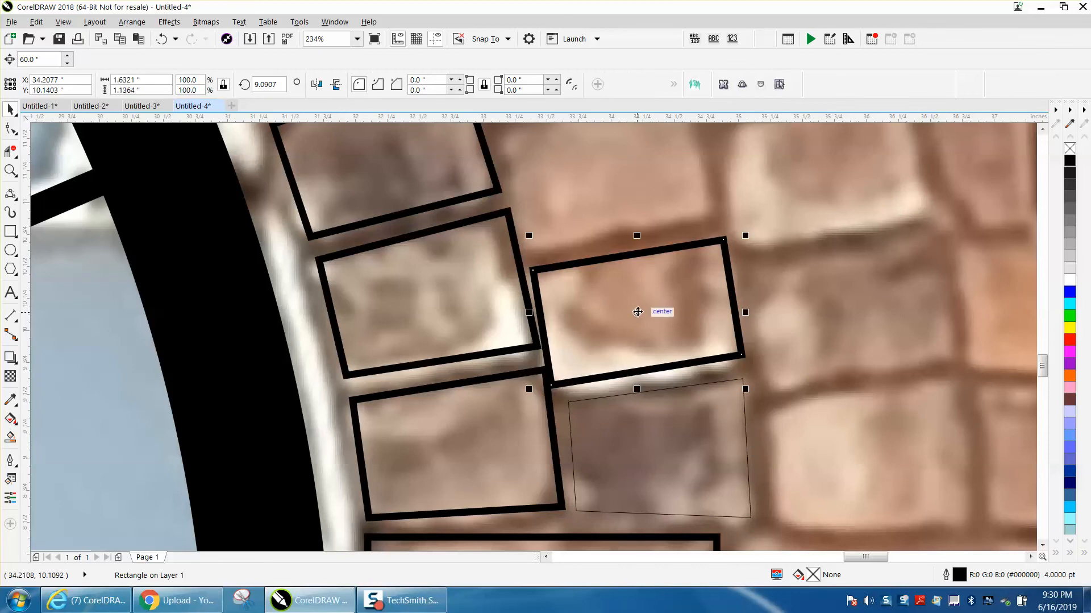
drag(636, 313, 636, 305)
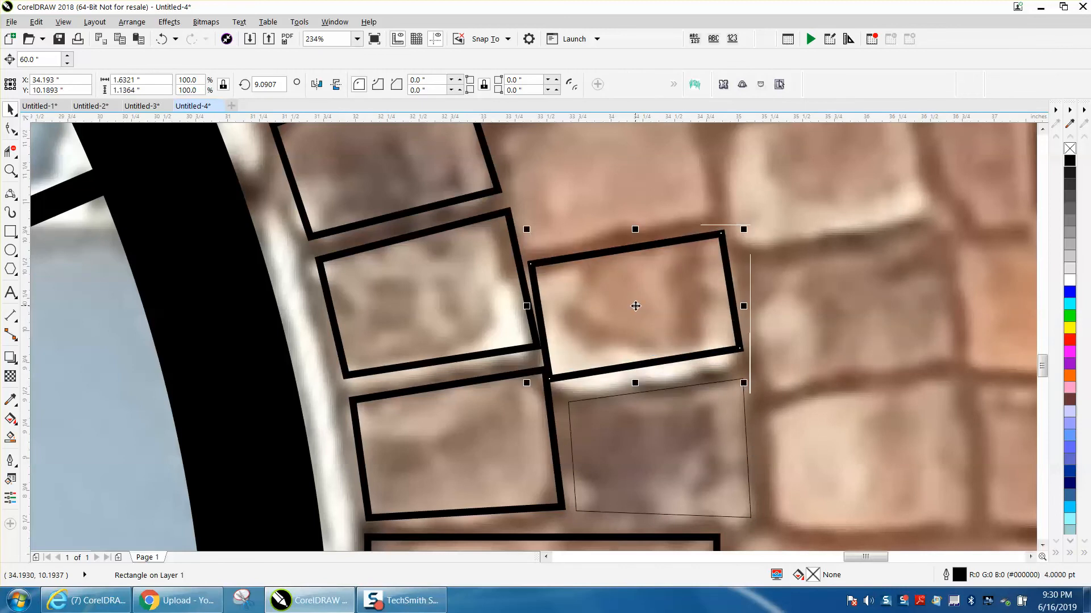
click(532, 314)
drag(530, 311, 529, 308)
click(541, 312)
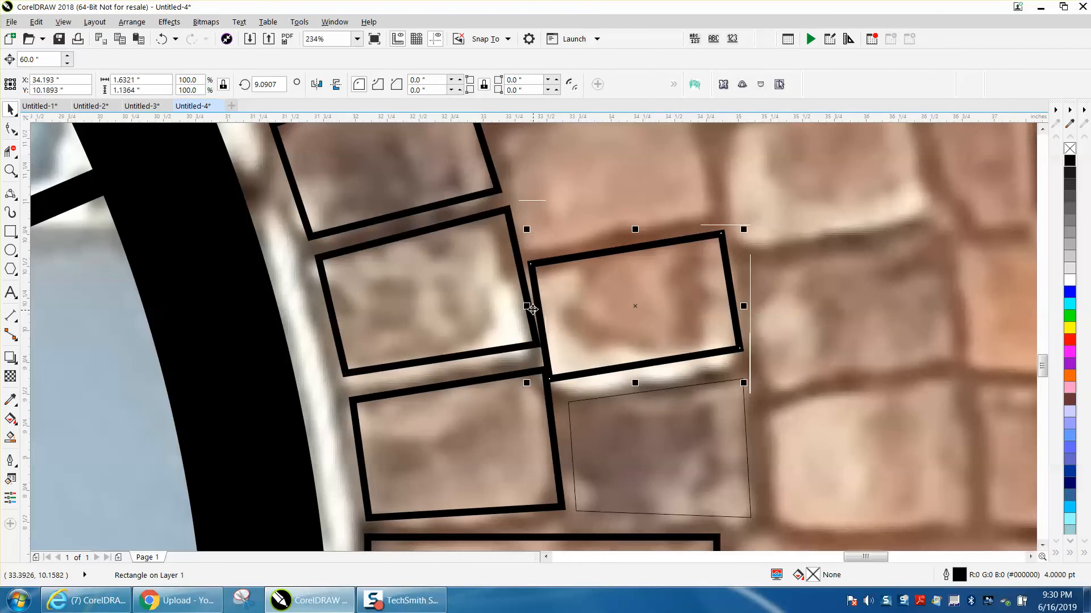
drag(532, 309, 539, 311)
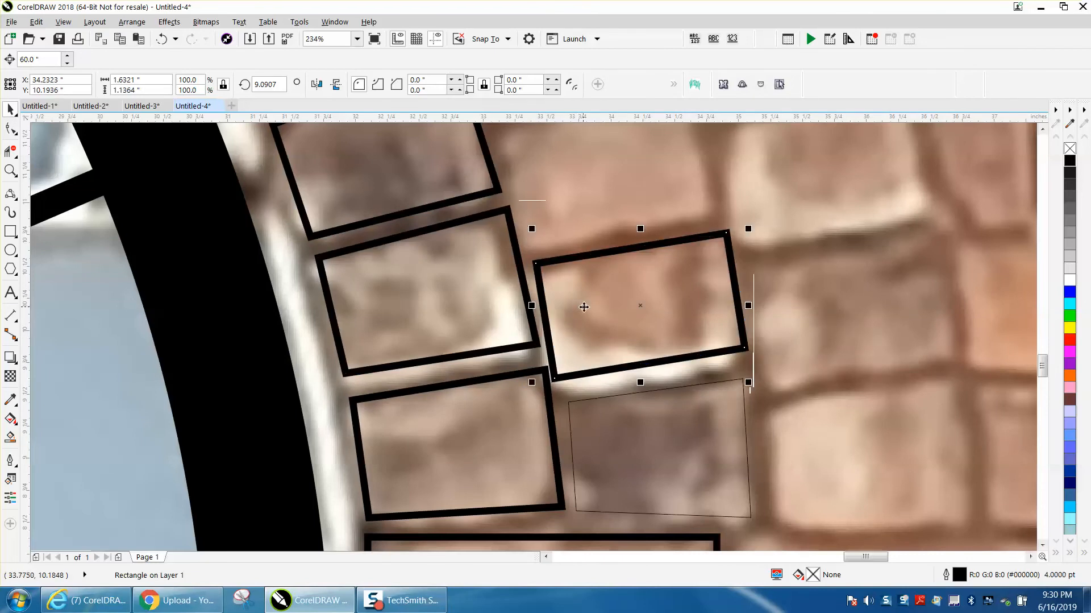
- Move the 4 pt second-ring rectangle down about 0.14 inches over its brick
scroll(580, 307, down, 2)
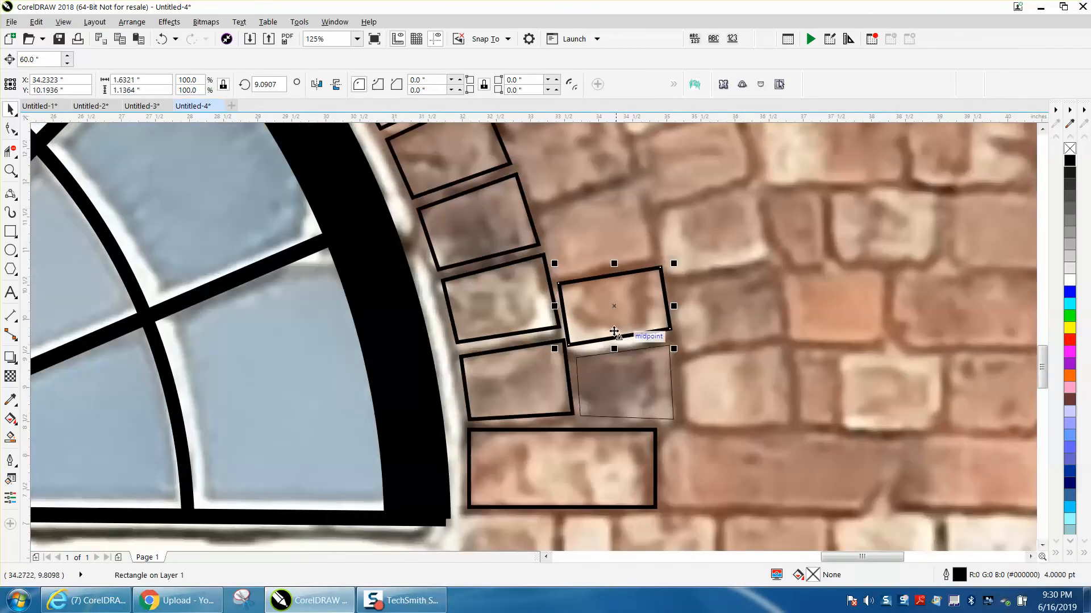
drag(612, 309, 615, 321)
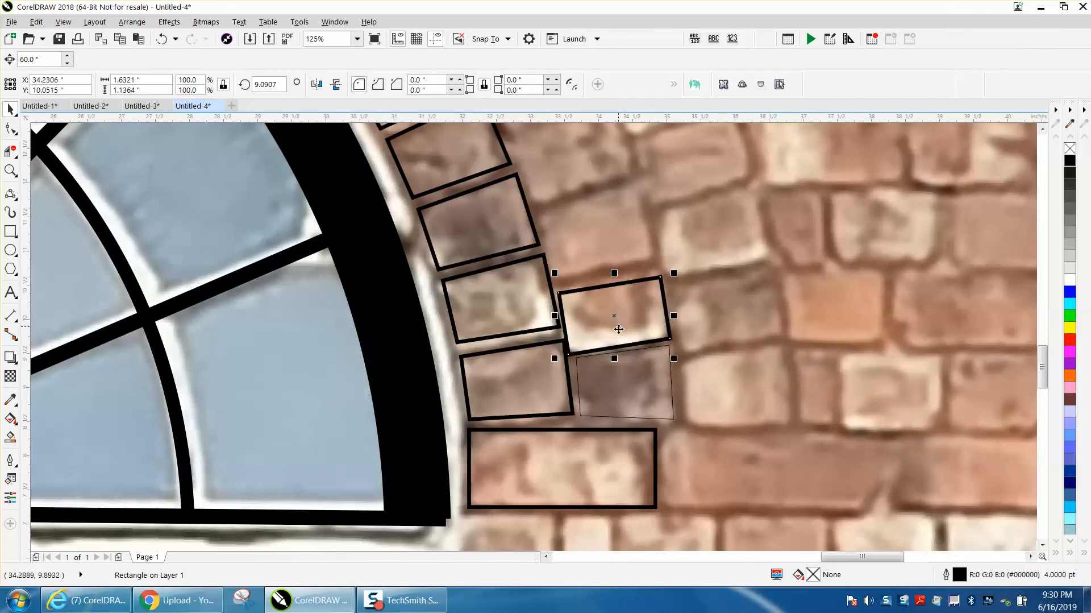
drag(614, 316, 616, 315)
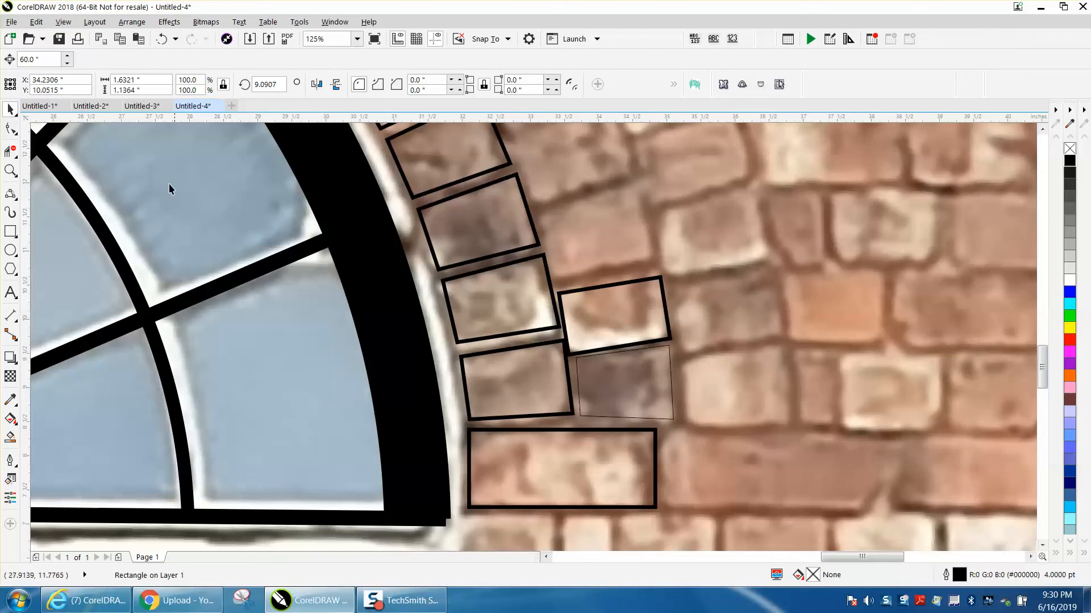
- Move the rotation center of the 4 pt second-ring rectangle to the middle of the arched window's base line
click(626, 342)
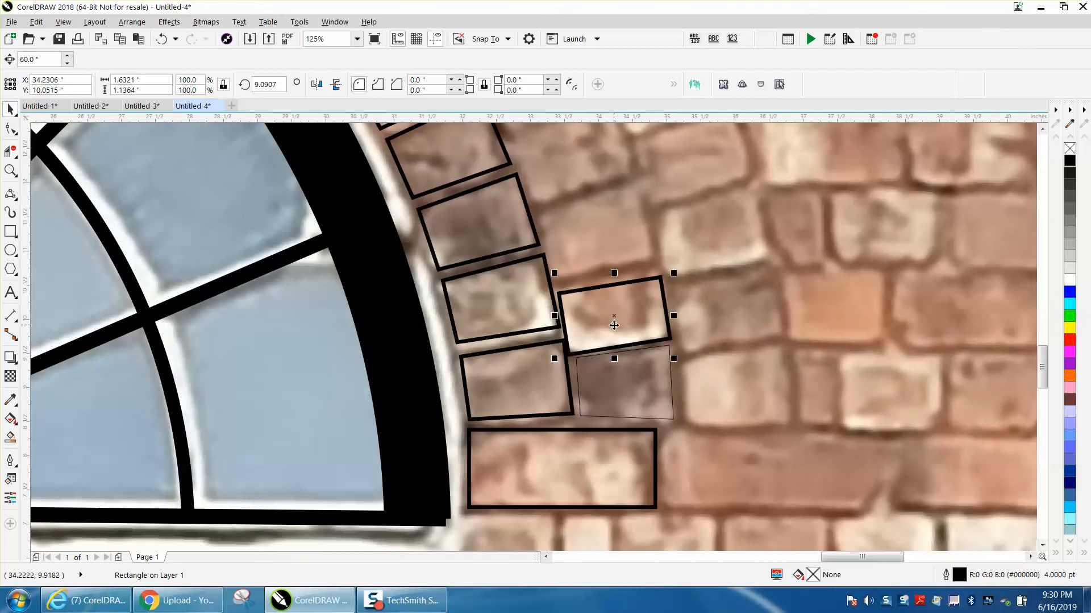
click(614, 325)
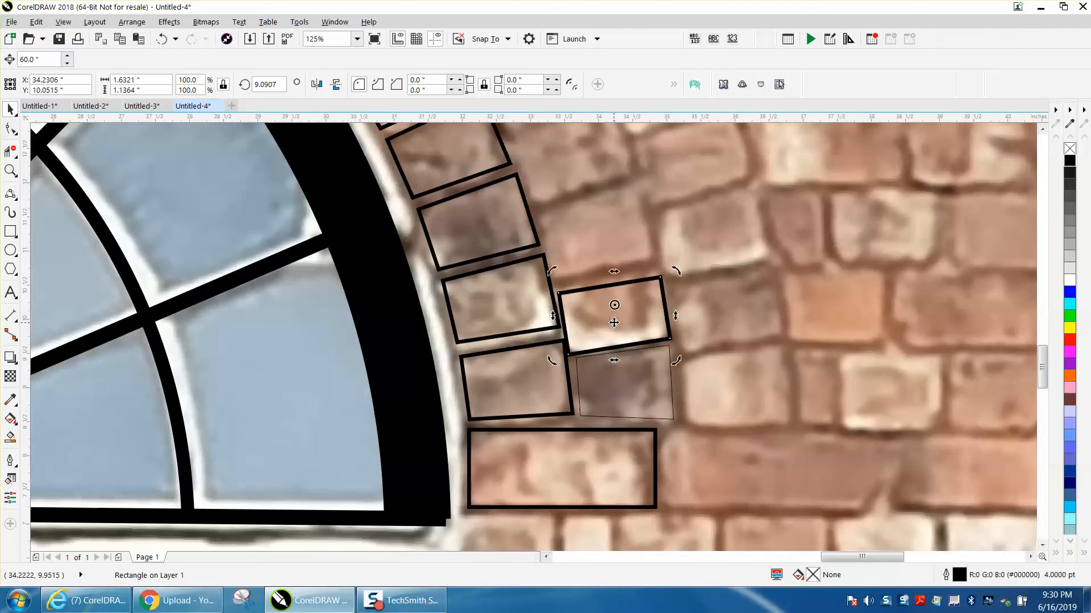
scroll(255, 457, down, 6)
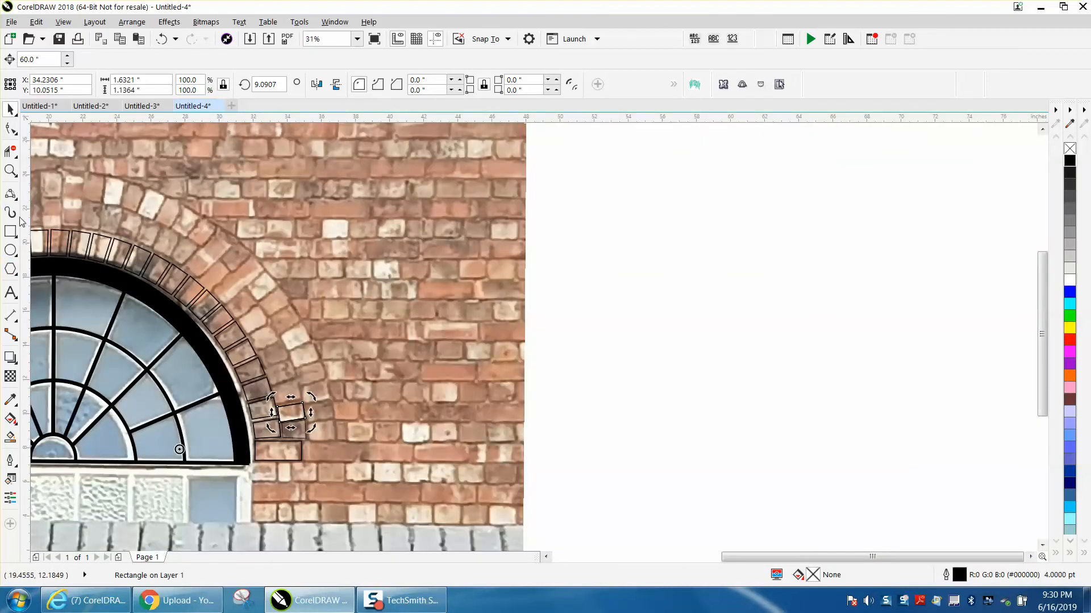
click(9, 170)
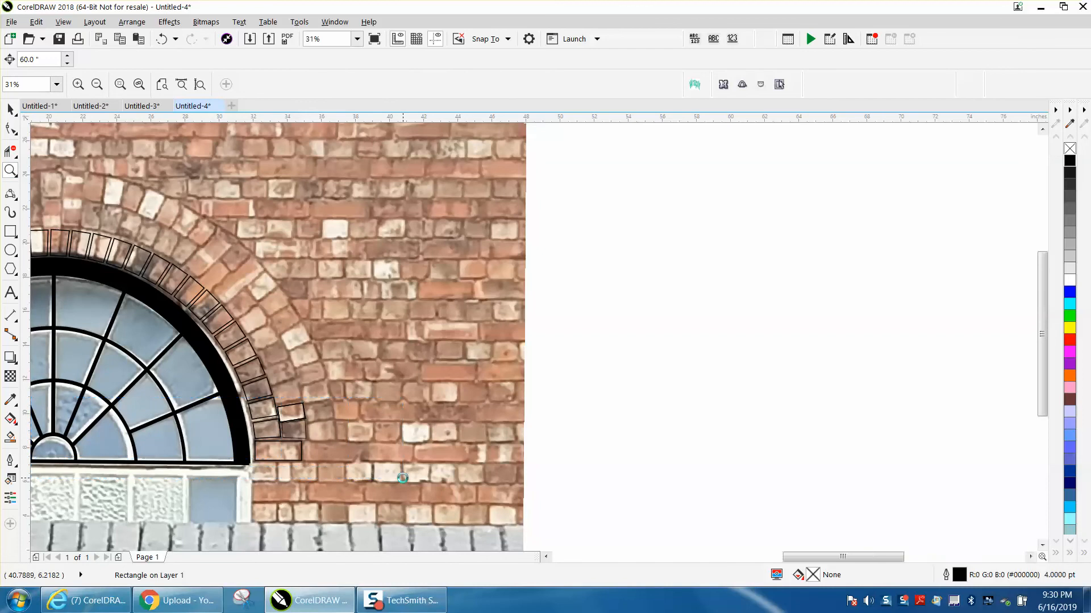
click(234, 459)
key(space)
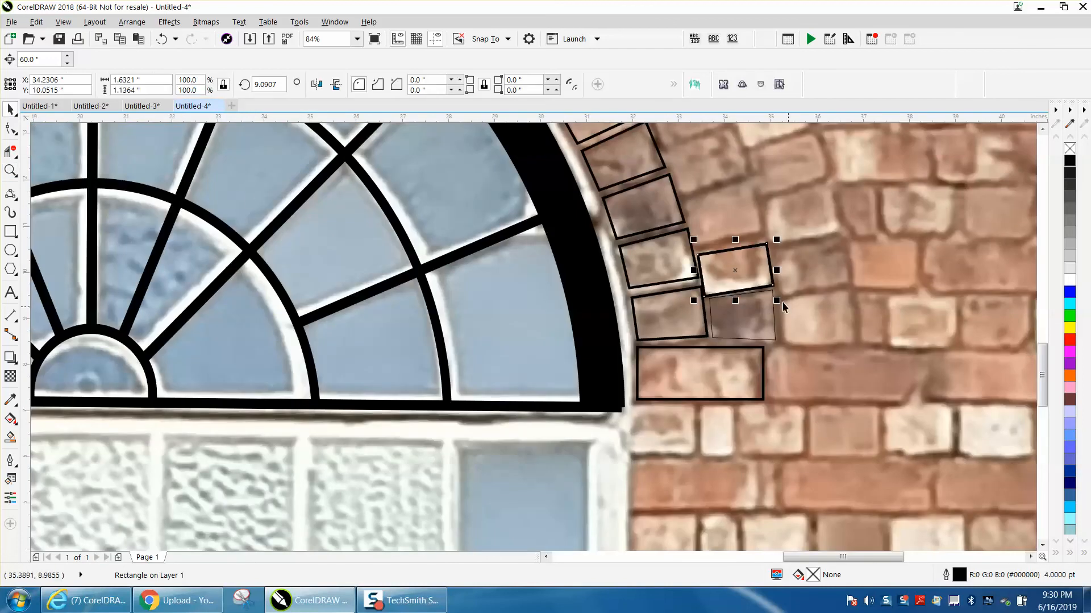
click(738, 272)
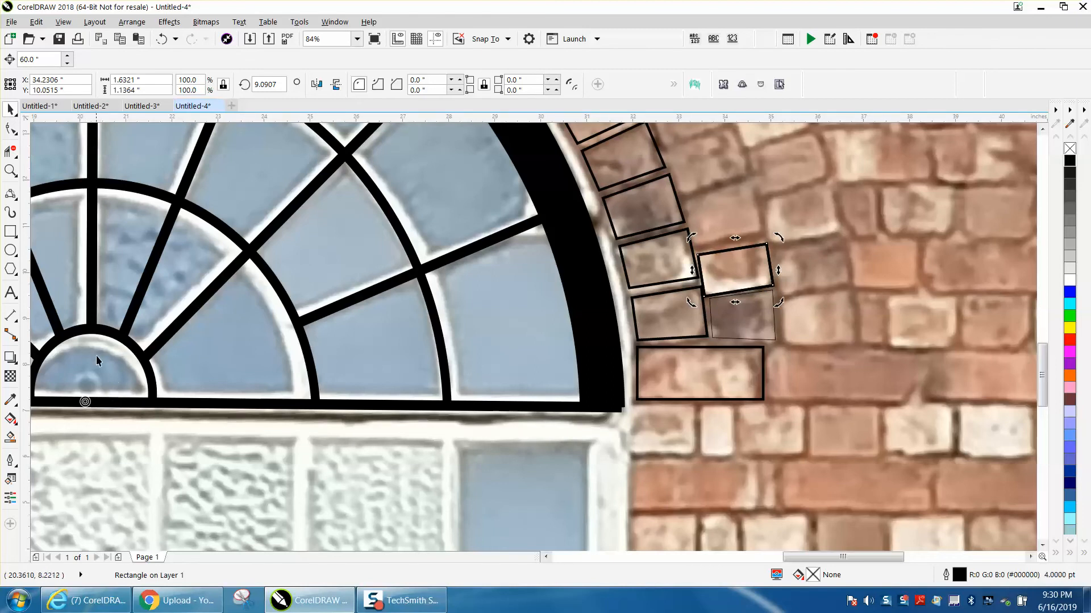
scroll(114, 363, down, 3)
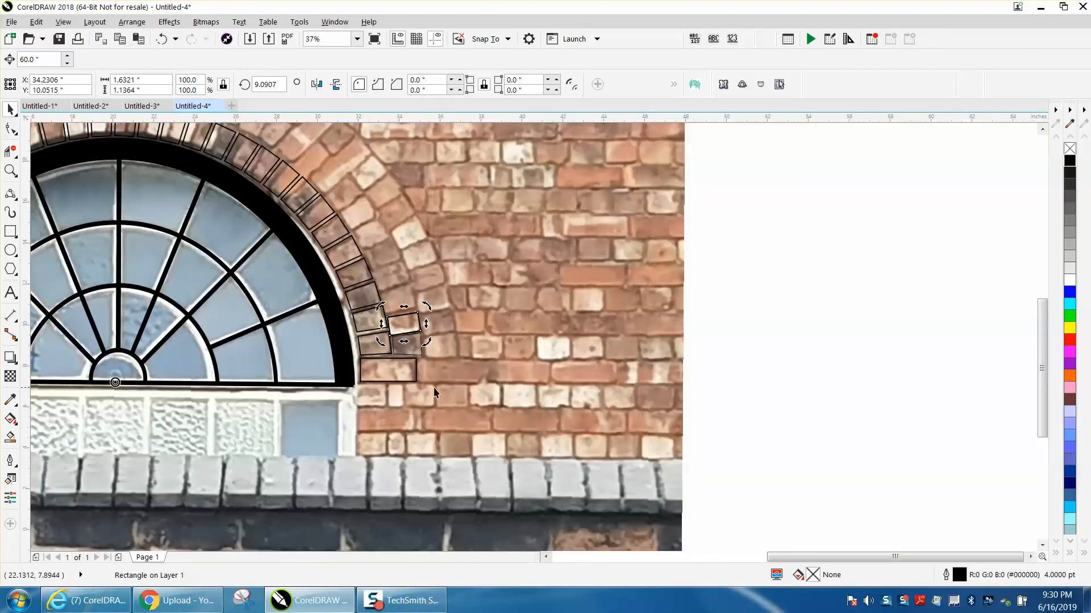
- Make three successive rotated copies of the second-ring rectangle up the arch's right side, each turned about 5 degrees around the arch center
click(10, 171)
drag(99, 212, 566, 450)
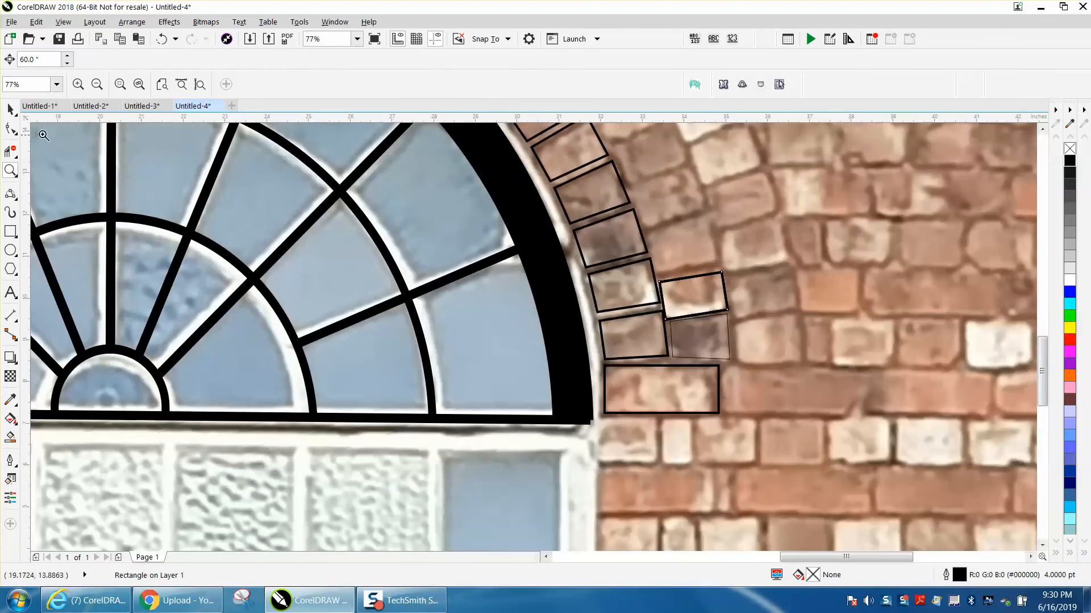
click(10, 108)
click(696, 301)
drag(735, 267, 733, 211)
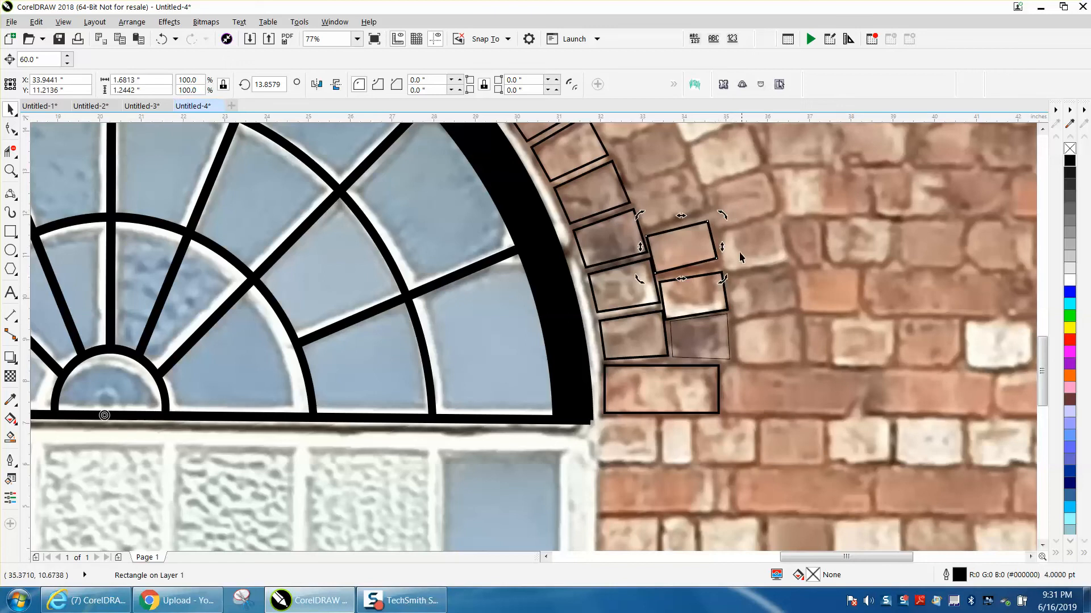
drag(725, 215, 711, 161)
key(ctrl+r)
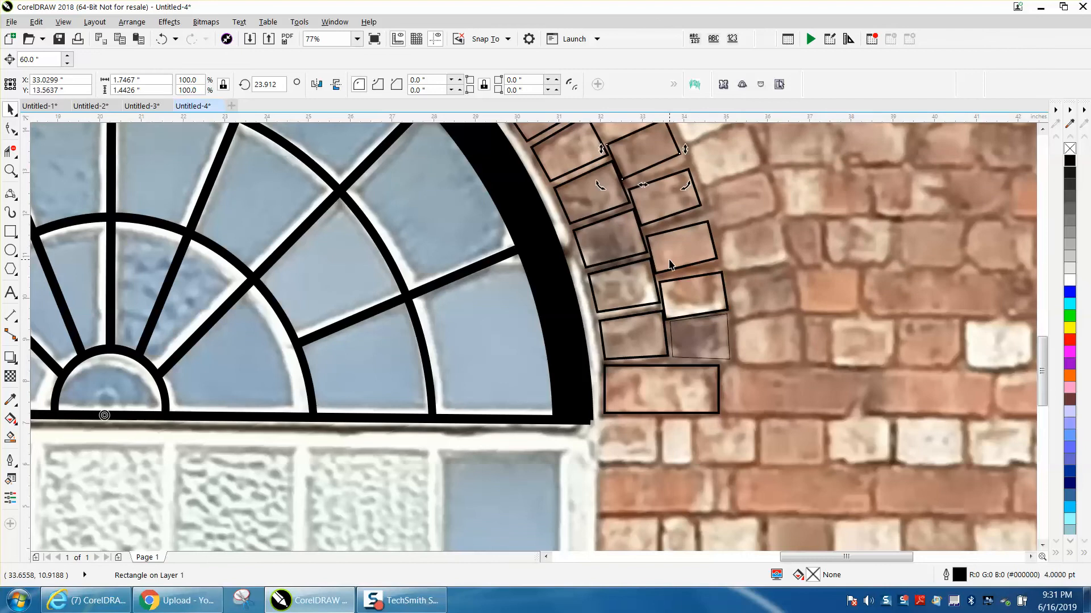
scroll(673, 278, down, 2)
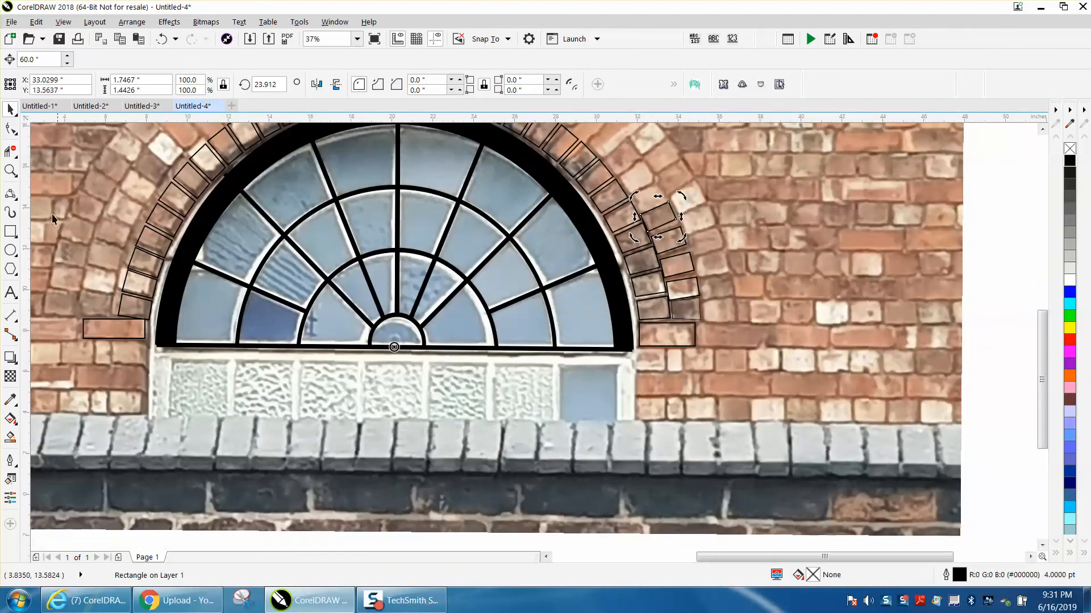
- Undo the three rotated copies of the second-ring rectangle on the arch's right side
click(10, 170)
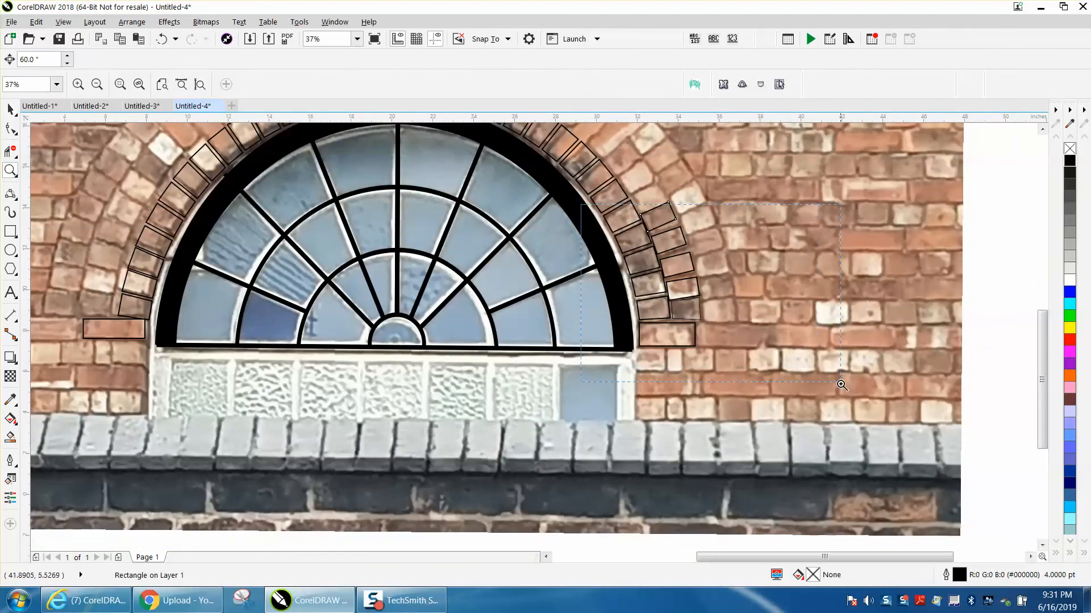
click(835, 378)
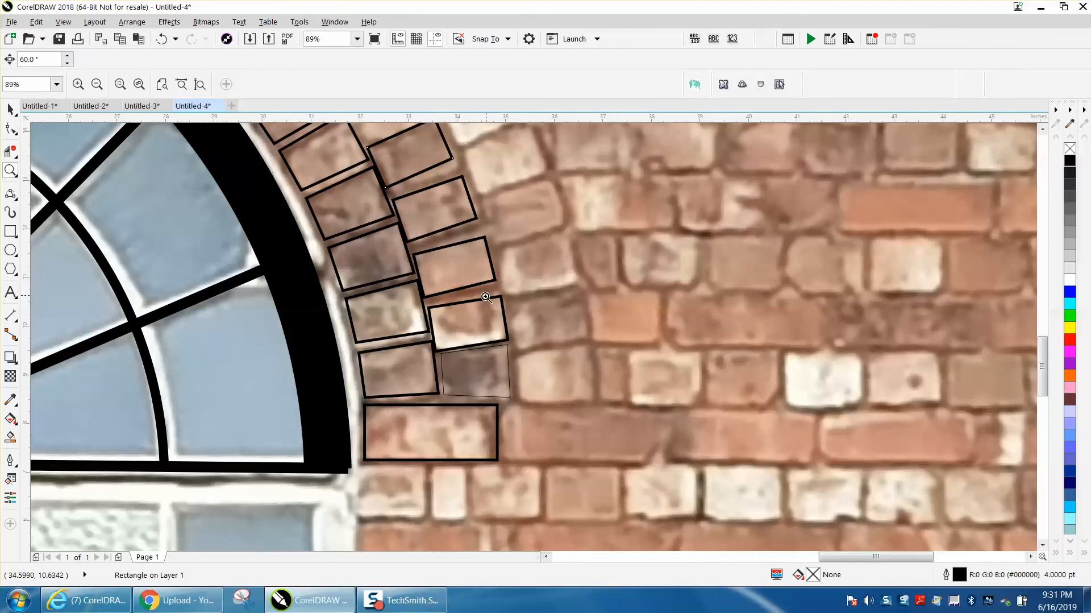
click(4, 107)
click(454, 154)
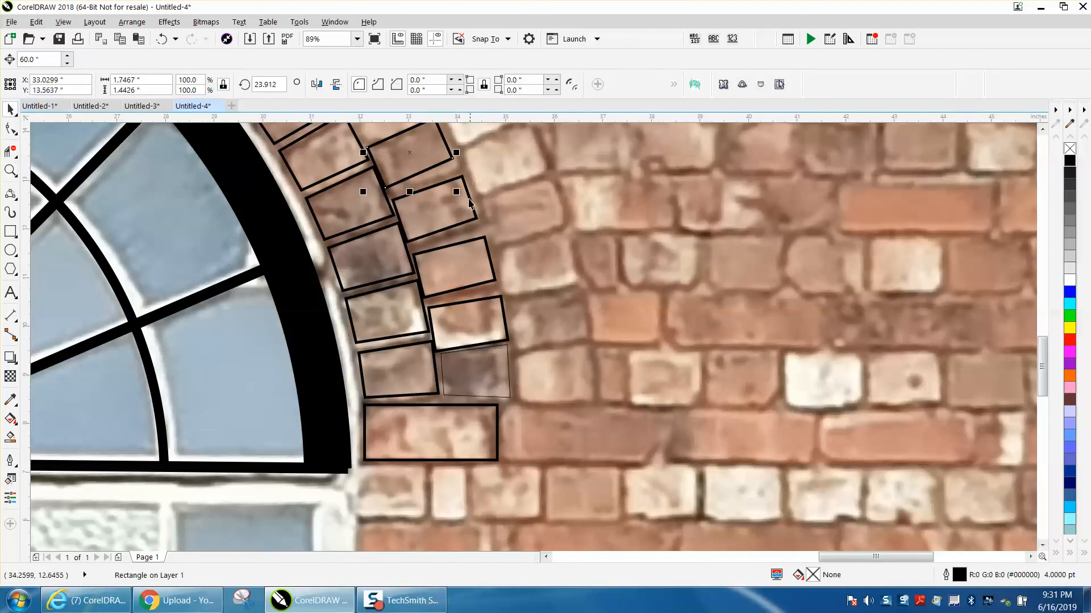
click(162, 39)
click(163, 39)
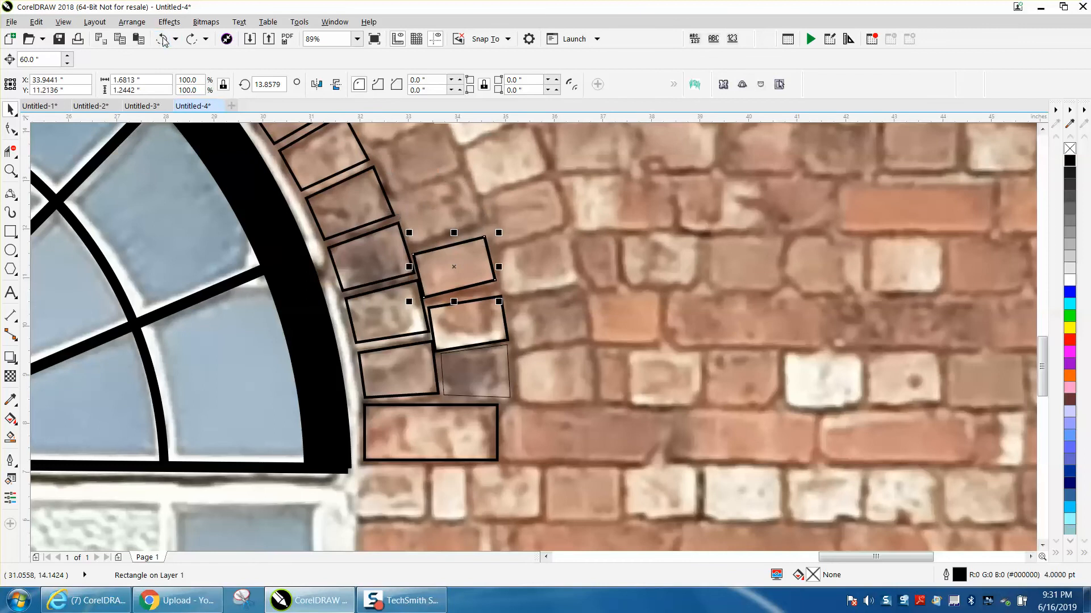
click(163, 39)
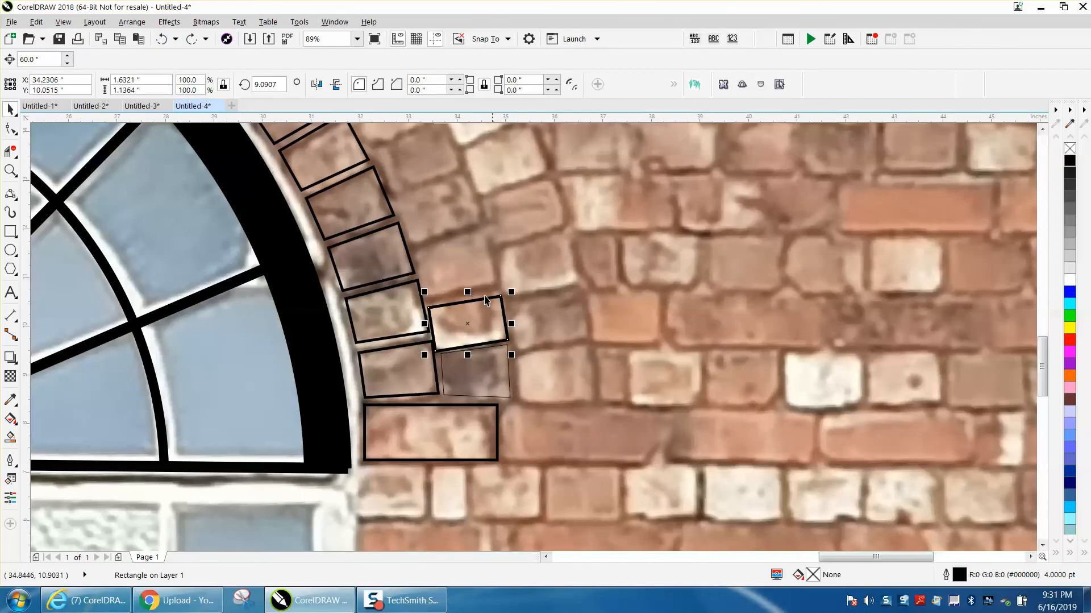
- Move the remaining 4 pt second-ring rectangle up about 0.14 inches over its brick, leaving no duplicate behind
drag(467, 327, 472, 317)
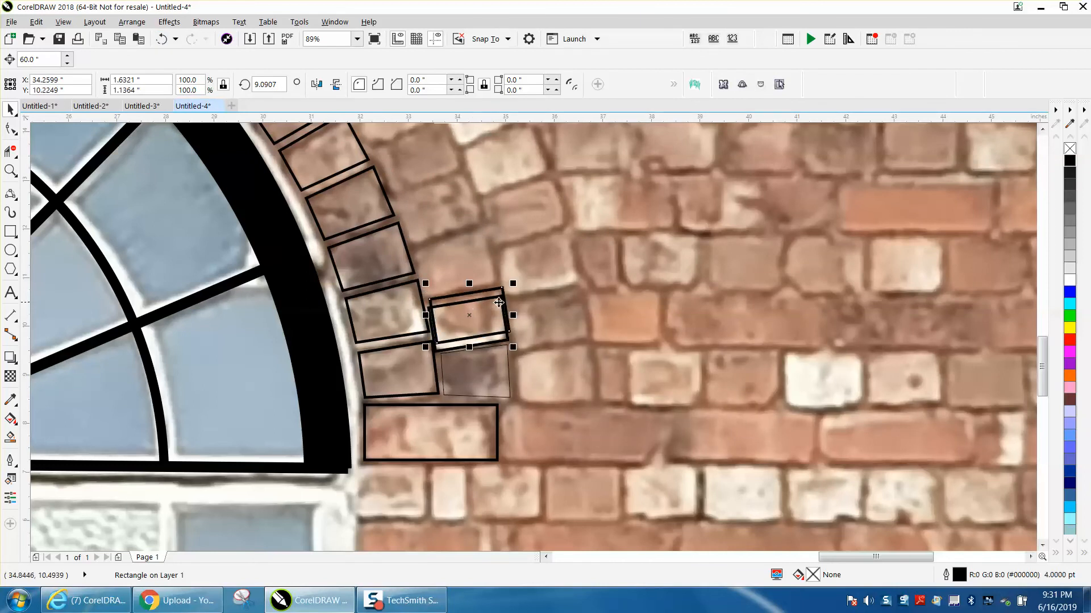
key(Delete)
drag(483, 316, 485, 309)
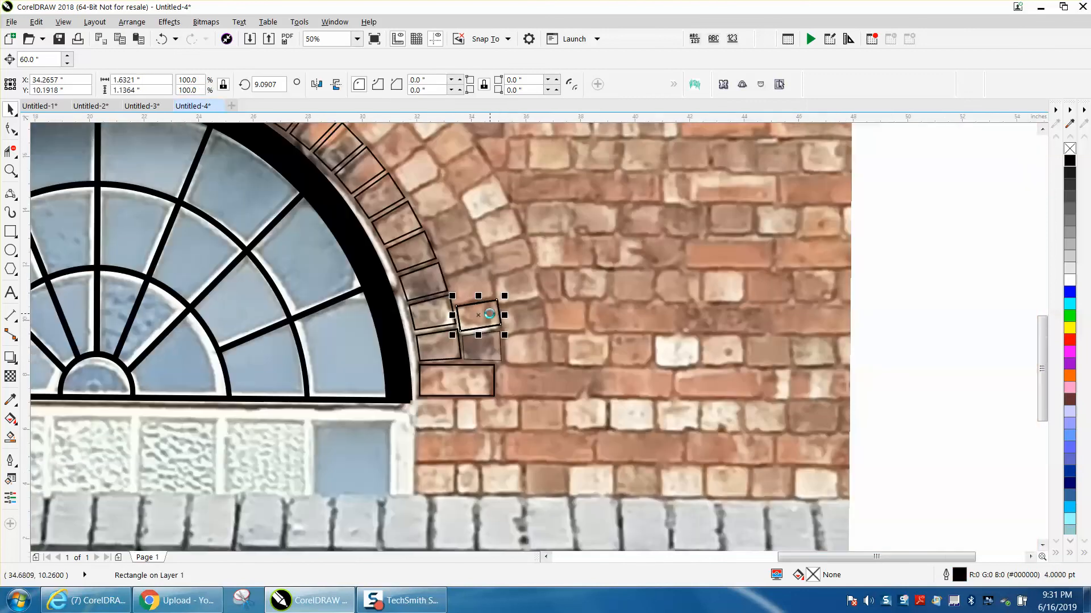
- Set the rectangle's rotation center at the middle of the window's base line and make one copy rotated about 4.5 degrees up the arch
scroll(492, 310, down, 2)
click(479, 312)
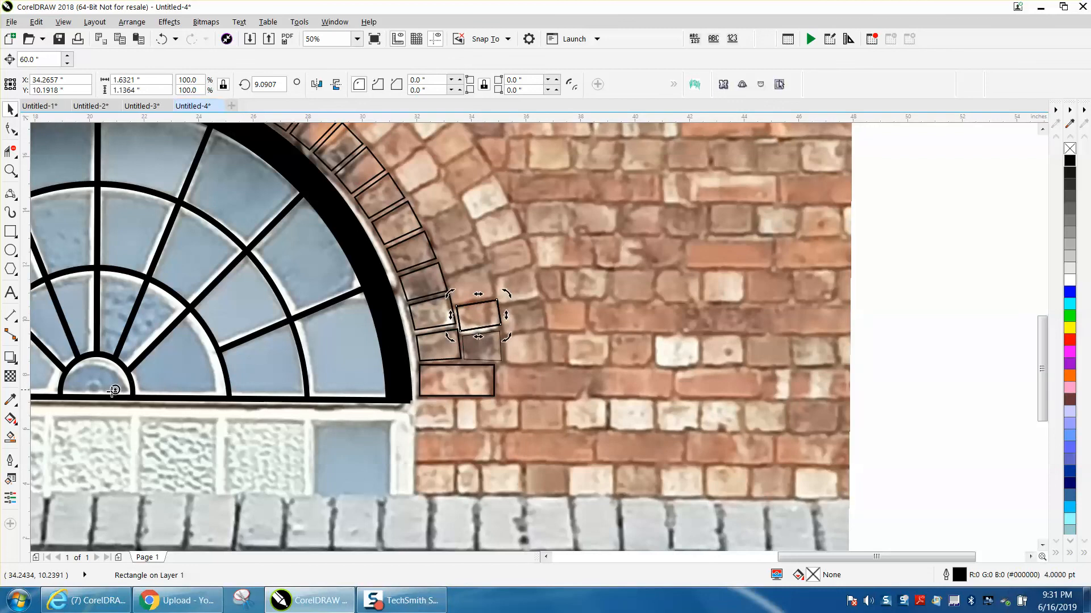
drag(96, 396, 93, 397)
drag(509, 295, 502, 260)
- Repeat the rotated copy around the arch until the second ring reaches the horizontal brick on the left side
key(ctrl+r)
key(ctrl+r)
key(ctrl+r)
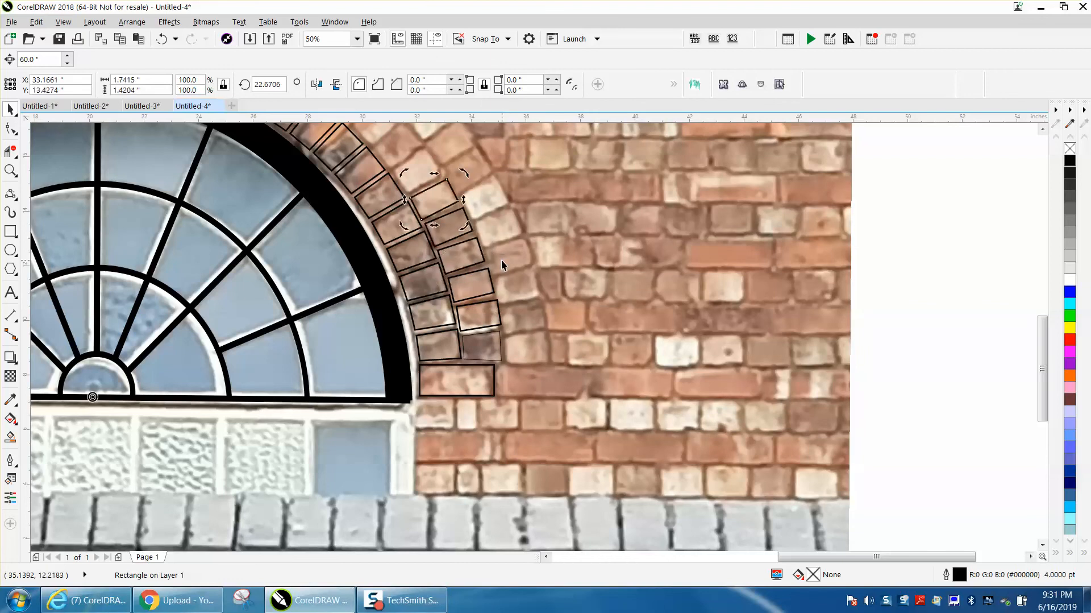
scroll(554, 267, down, 1)
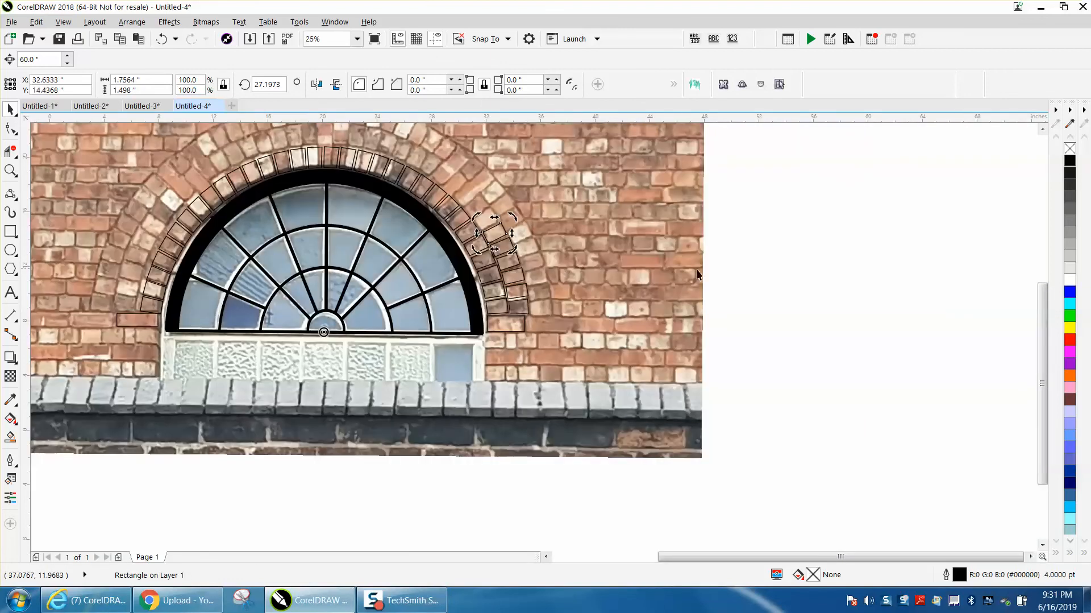
key(ctrl+r)
key(ctrl+r)
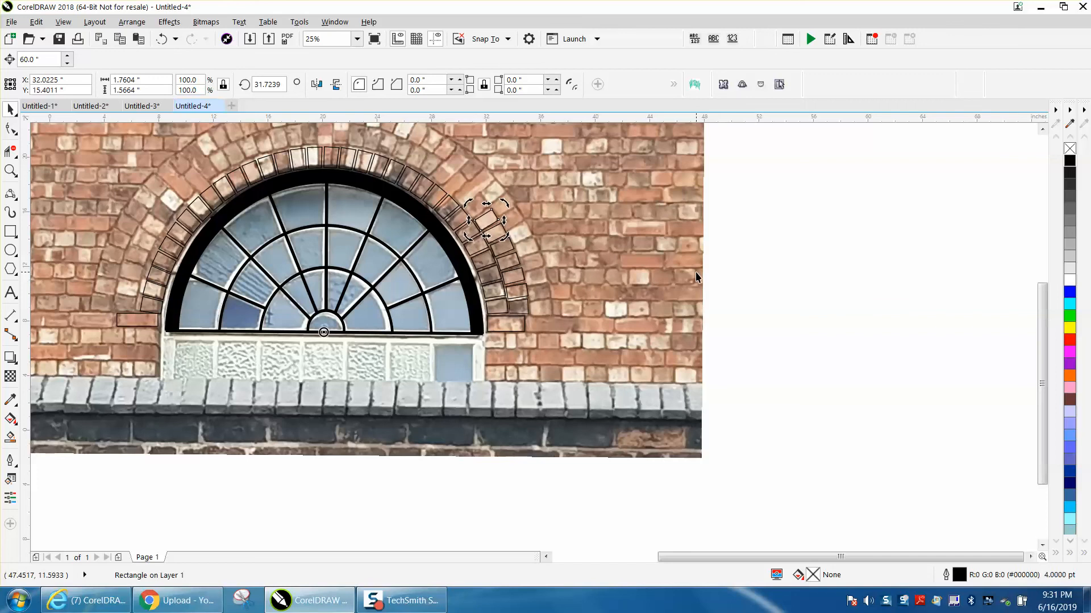
key(ctrl+r)
key(ctrl+r)
key(ctrl+r)
key(ctrl+r)
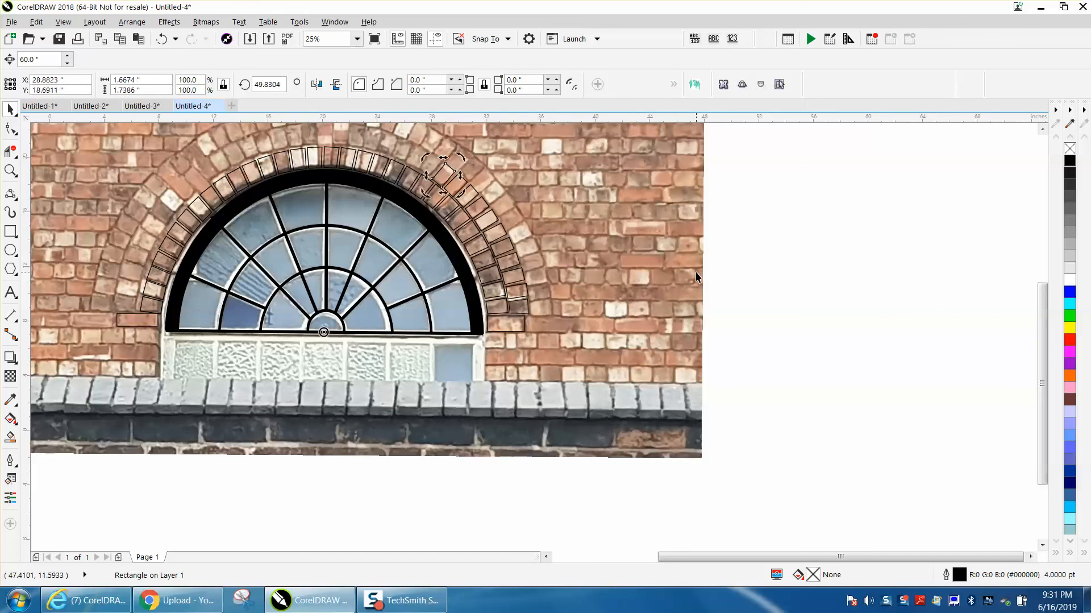
key(ctrl+r)
key(ctrl+r)
key(ctrl+r)
key(ctrl+r)
key(ctrl+r)
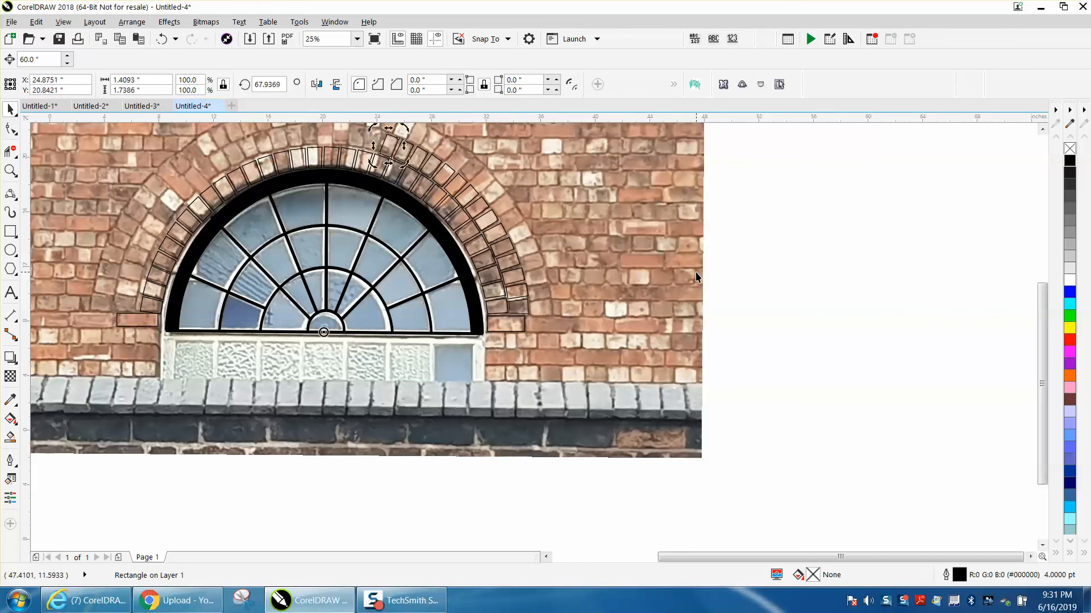
key(ctrl+r)
key(ctrl+r)
key(ctrl+r)
key(ctrl+r)
key(ctrl+r)
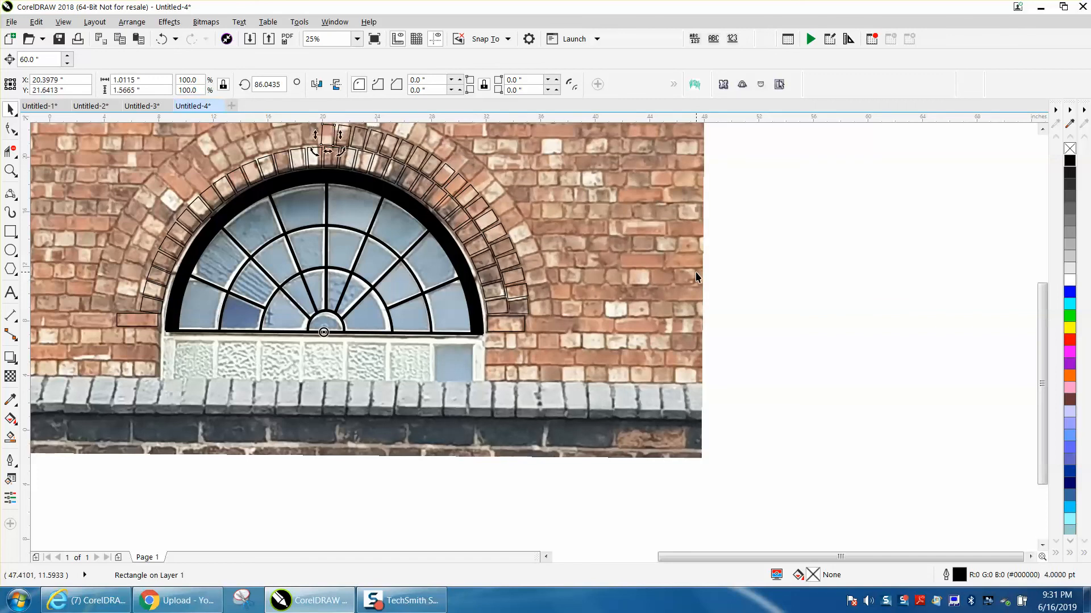
key(ctrl+r)
key(ctrl+r)
key(ctrl+r)
key(ctrl+r)
key(ctrl+r)
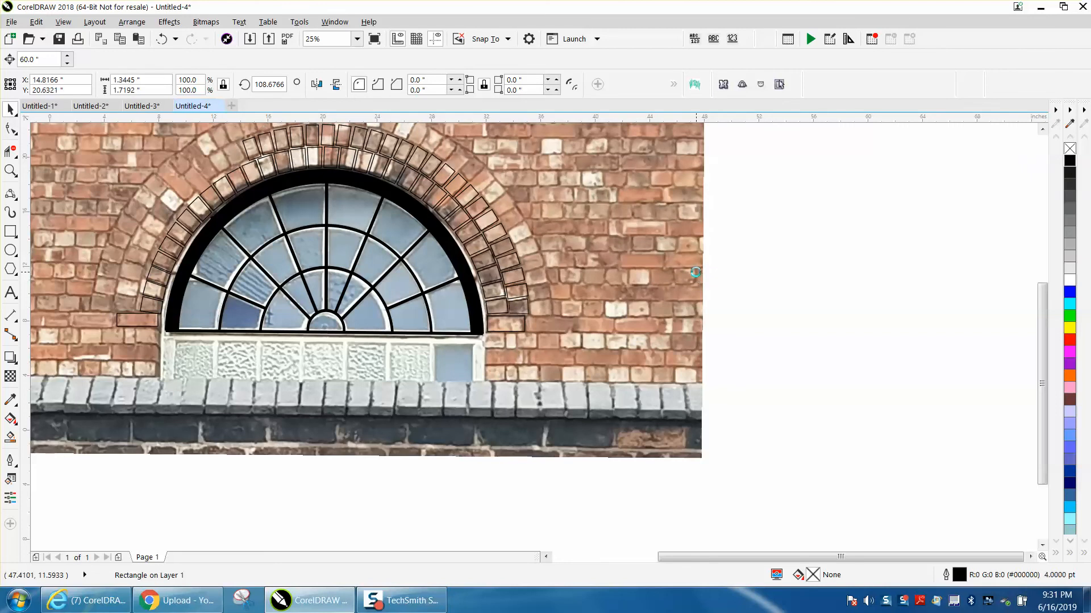
key(ctrl+r)
key(ctrl+r)
key(ctrl+r)
key(ctrl+r)
key(ctrl+r)
key(ctrl+r)
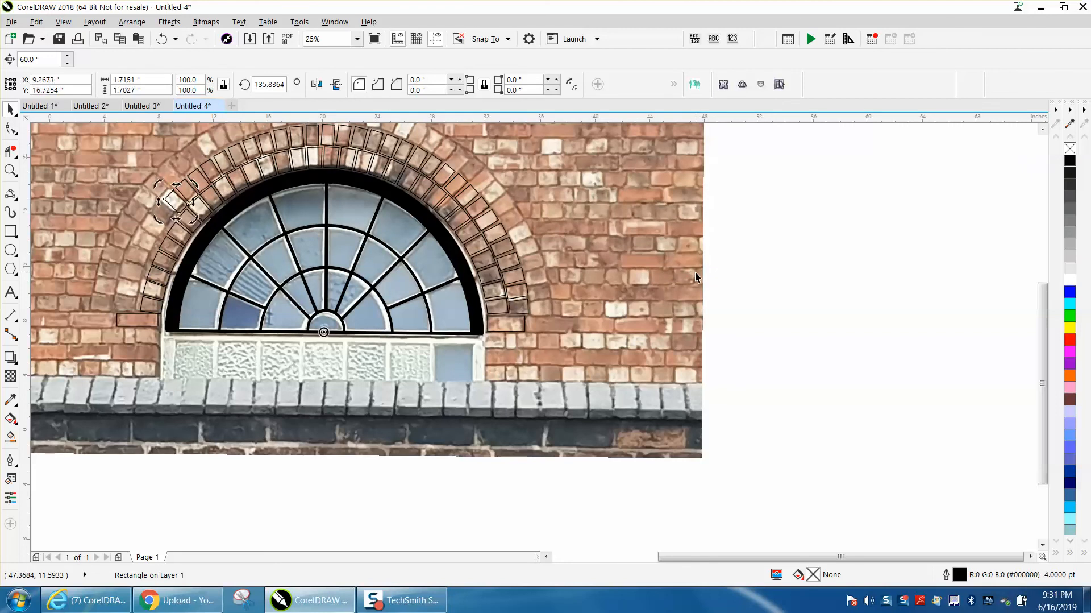
key(ctrl+r)
key(ctrl+r)
key(ctrl+r)
key(ctrl+r)
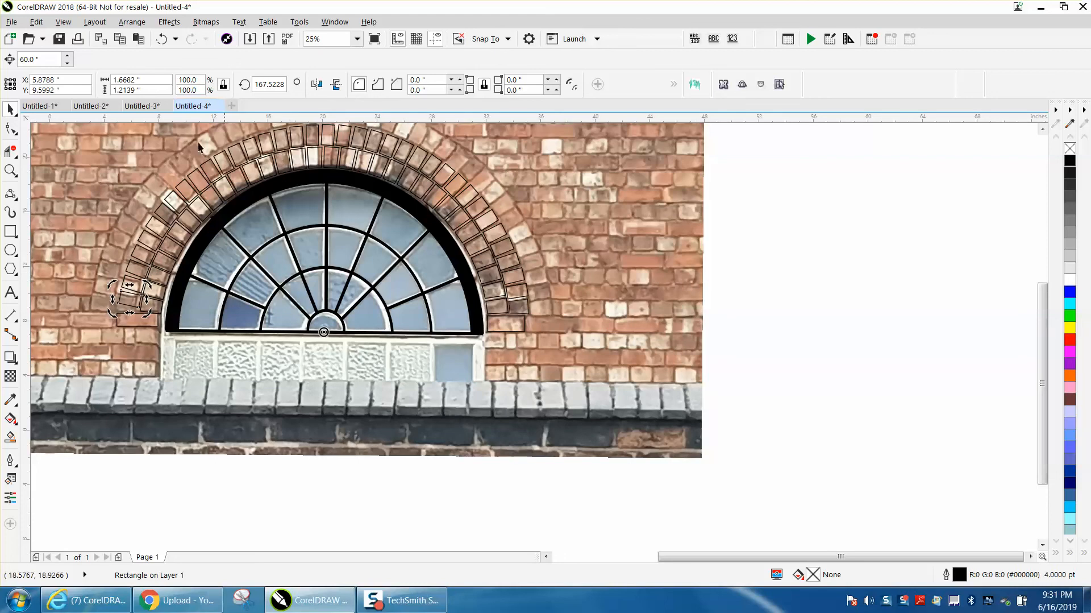
- Move the brick wall photo 60 inches to the right, clear of the traced window and brick outlines
click(10, 170)
drag(97, 222, 298, 322)
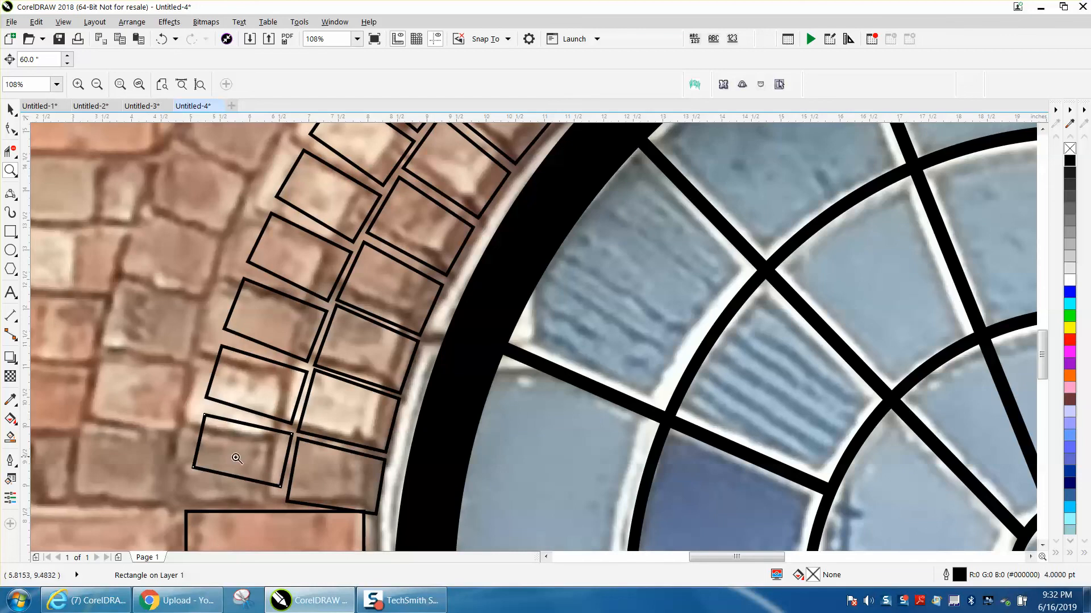
scroll(180, 373, down, 2)
click(11, 109)
click(568, 206)
drag(613, 221, 1022, 228)
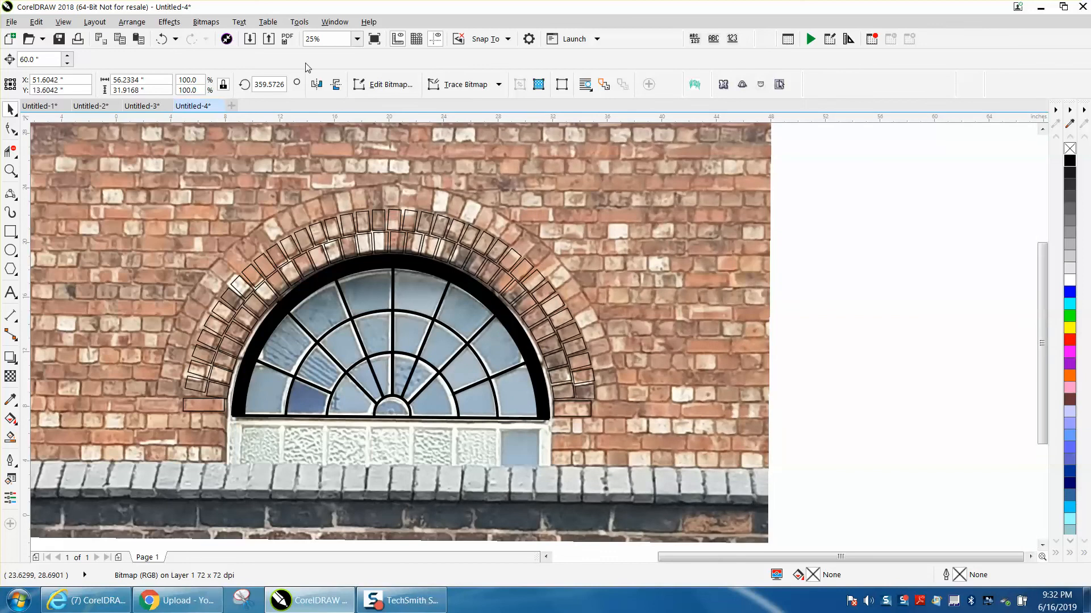
click(492, 158)
key(Right)
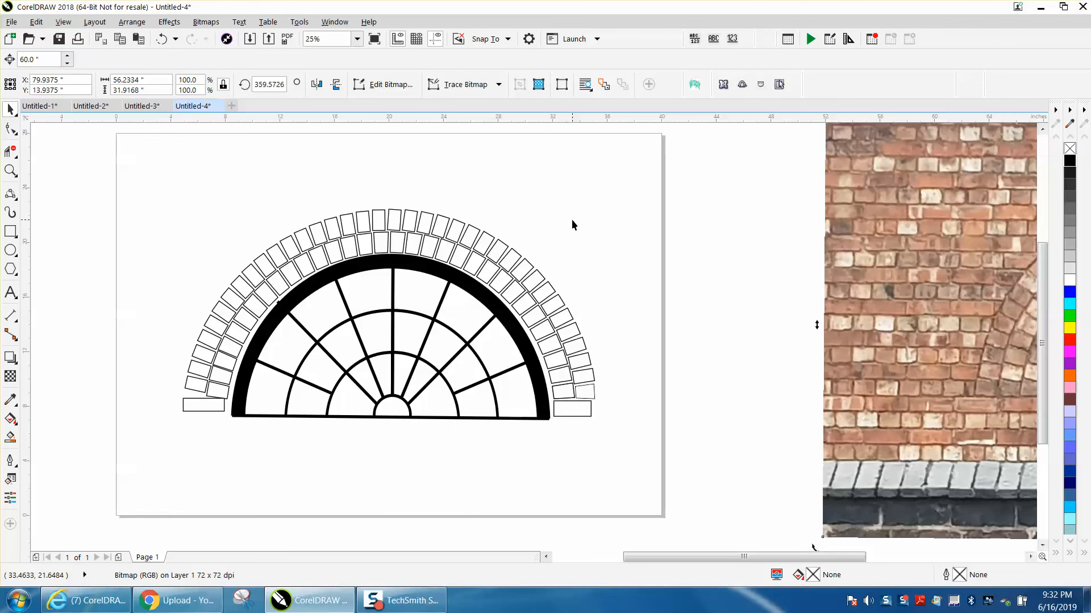
- Examine the uneven bricks of the arch in the relocated photo
scroll(681, 298, down, 1)
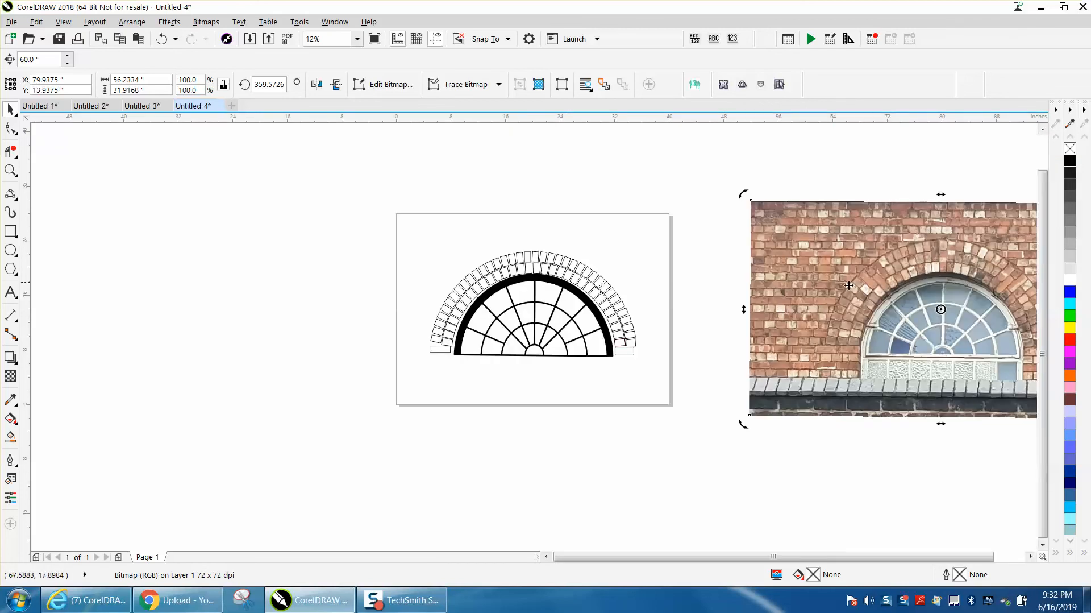
click(11, 170)
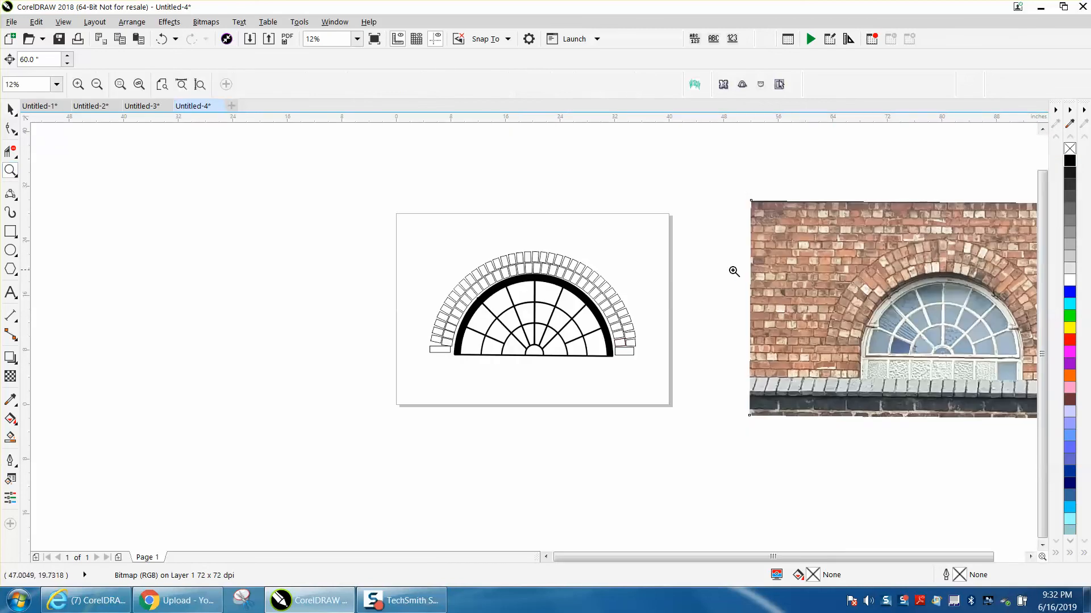
drag(838, 262, 960, 325)
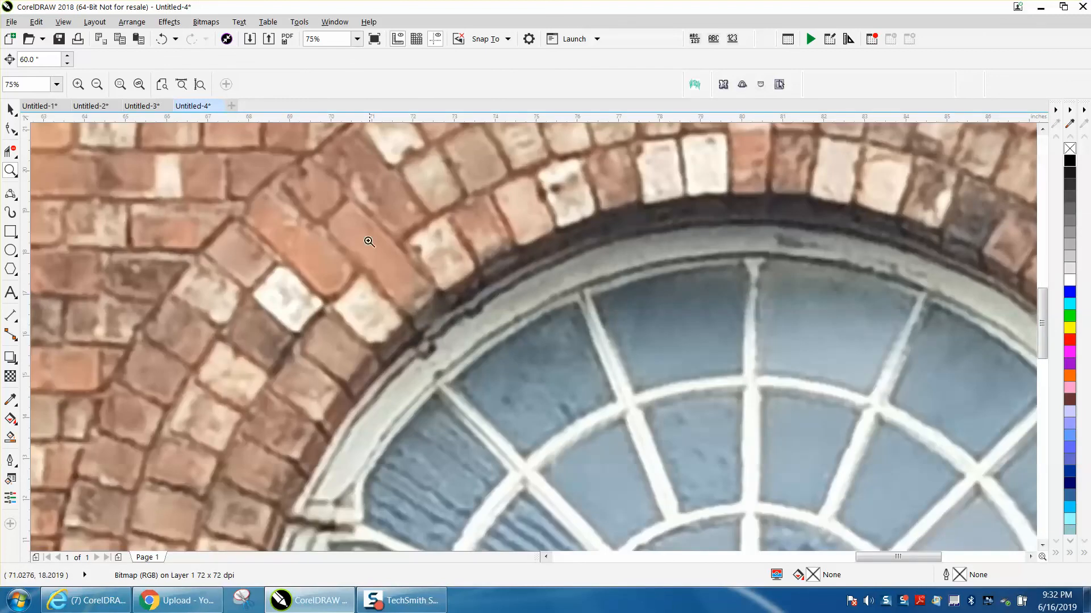
right_click(699, 182)
right_click(502, 183)
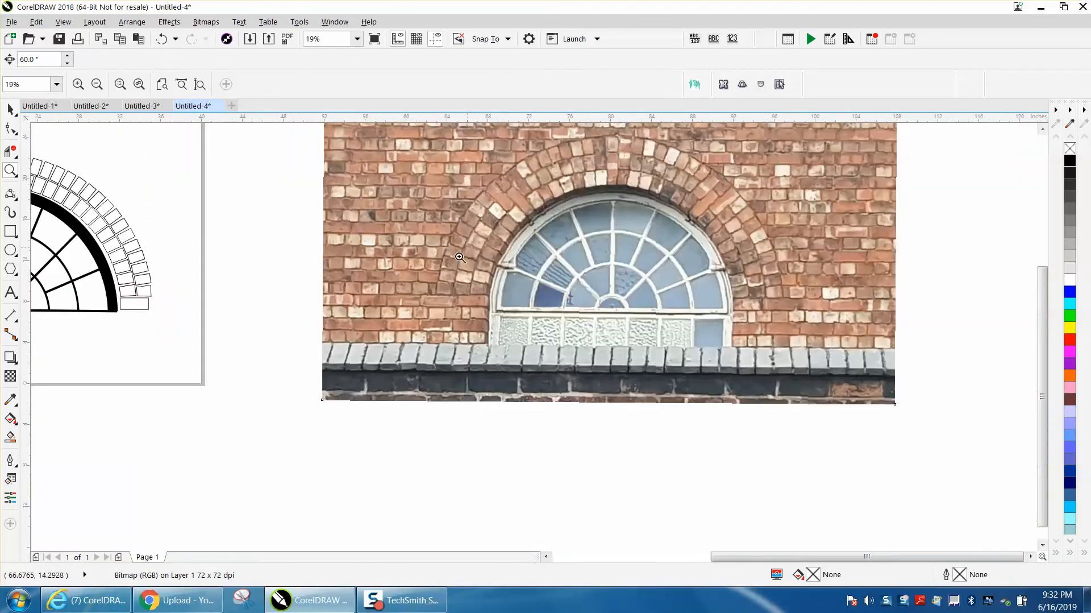
right_click(255, 265)
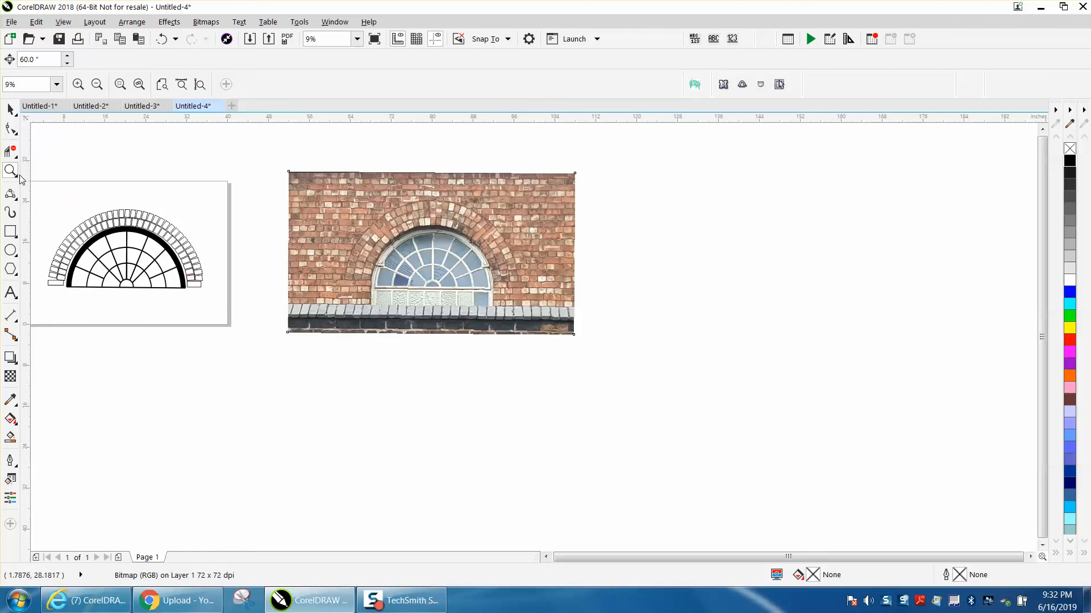
- Draw a rectangle about 1.39 by 0.92 inches over the orange brick just outside the arch's lower right end
drag(500, 264, 601, 305)
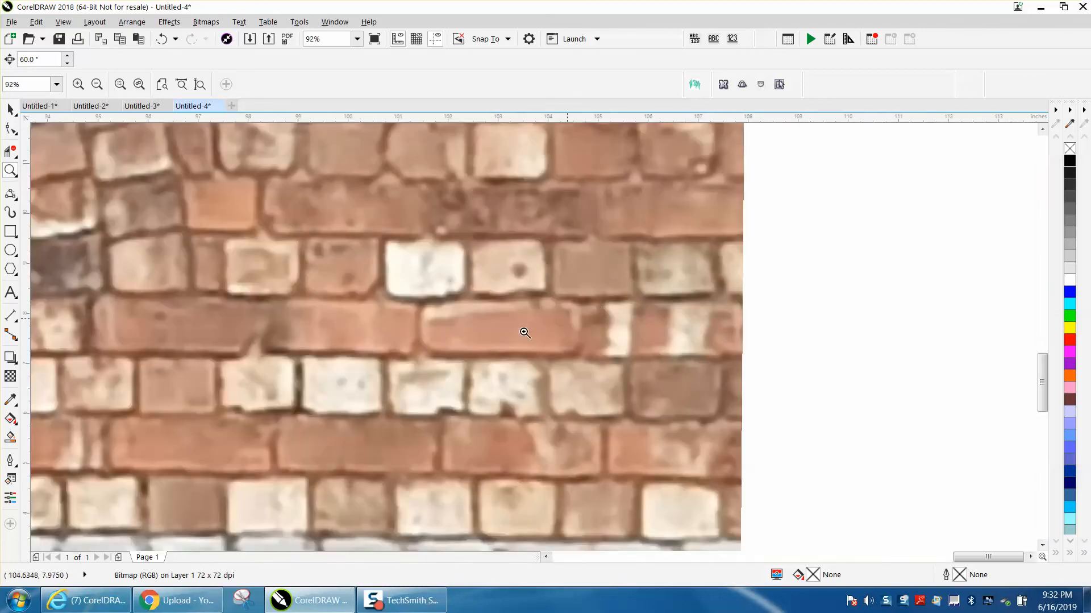
scroll(506, 375, down, 3)
drag(412, 304, 503, 353)
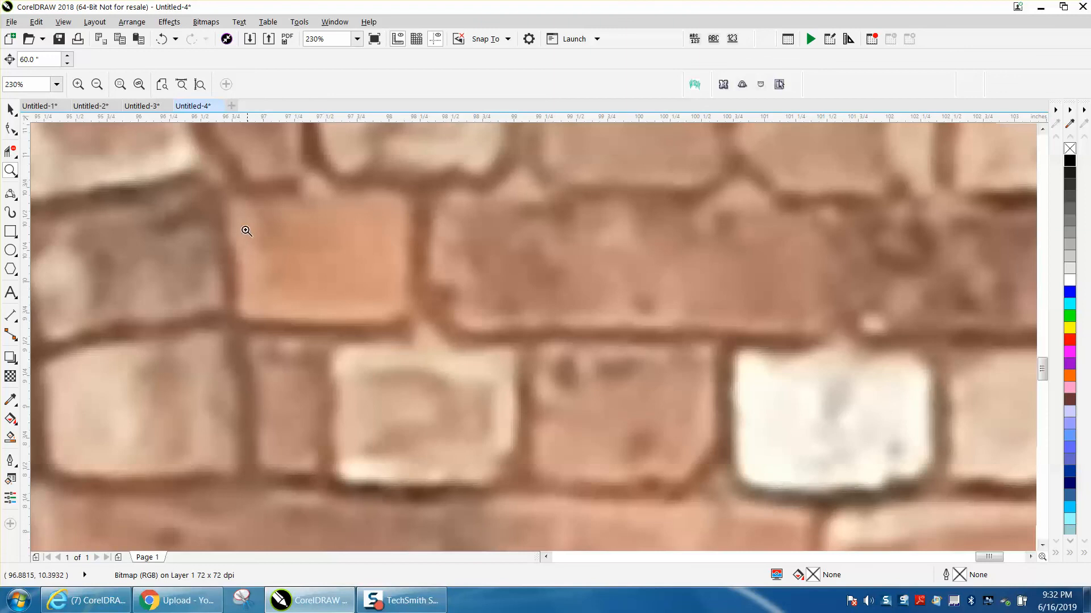
click(236, 214)
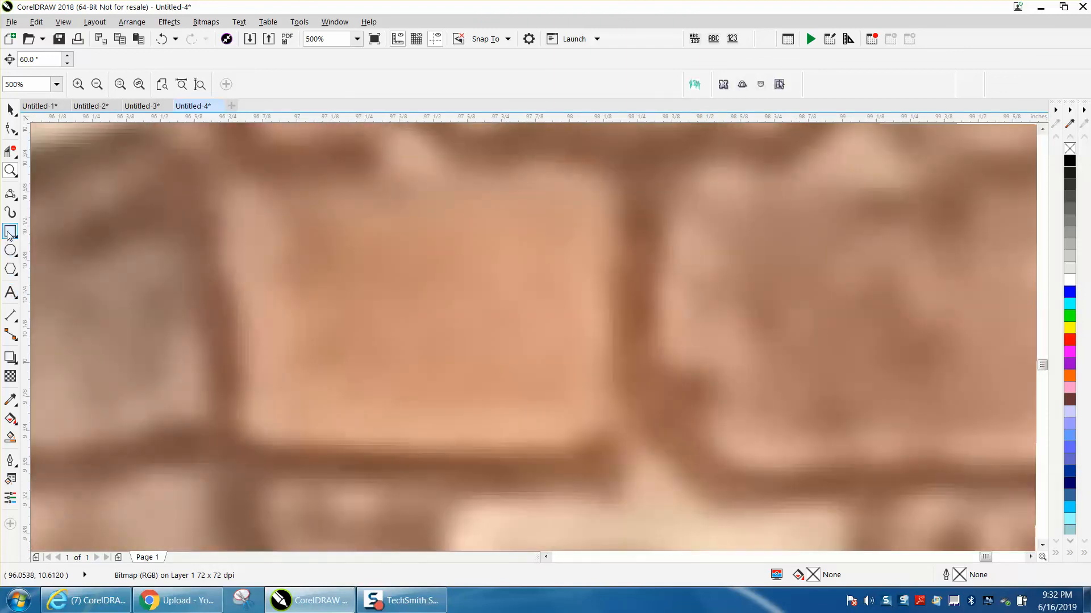
click(11, 230)
drag(231, 187, 610, 438)
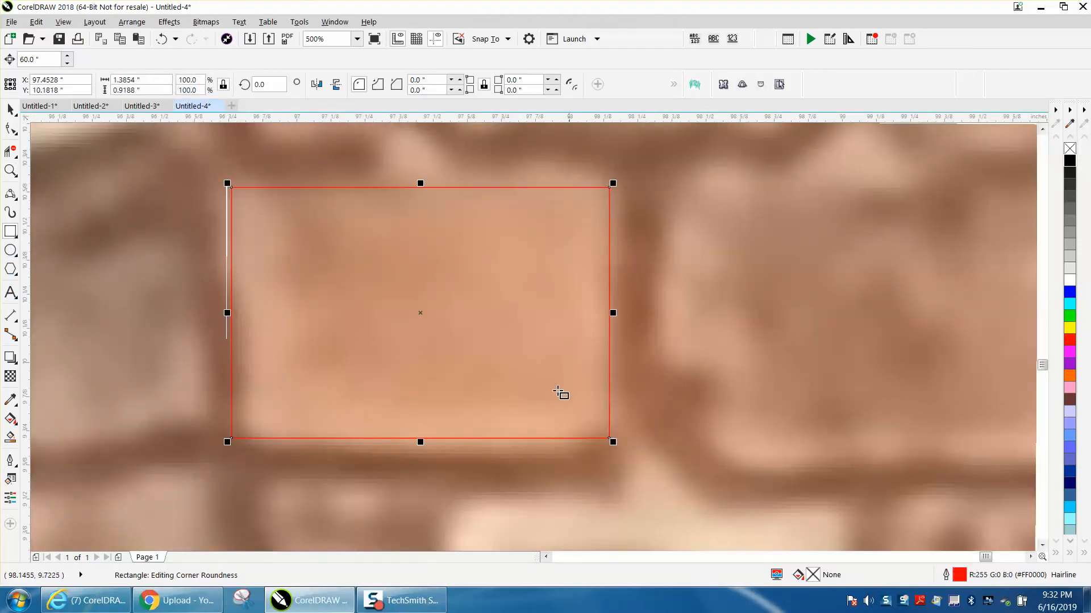
- Convert the orange brick's rectangle to curves and reposition its four corner nodes to match the brick's irregular shape
click(137, 24)
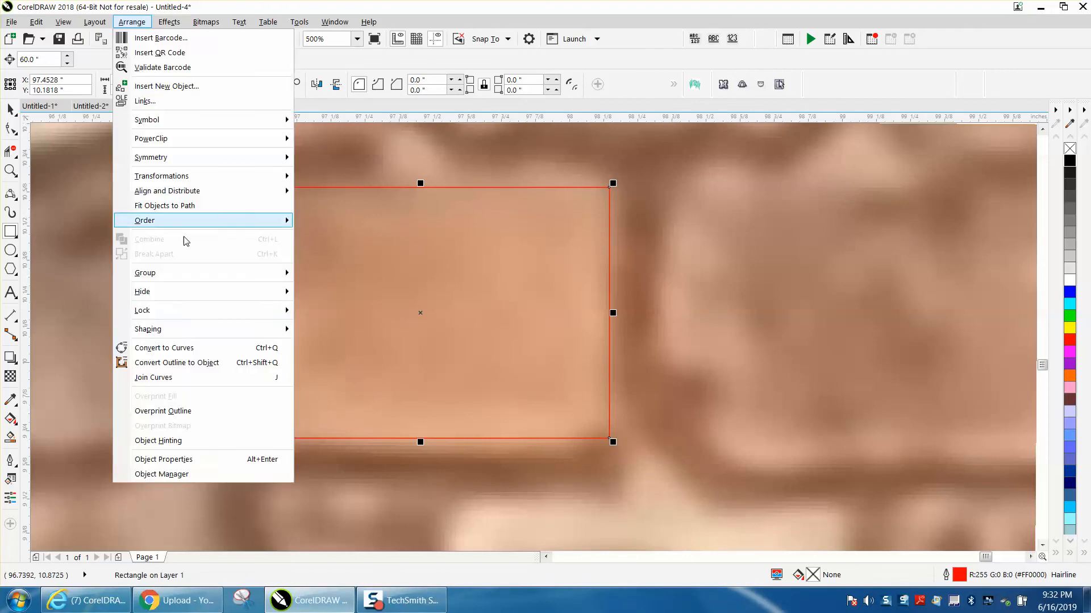
click(189, 346)
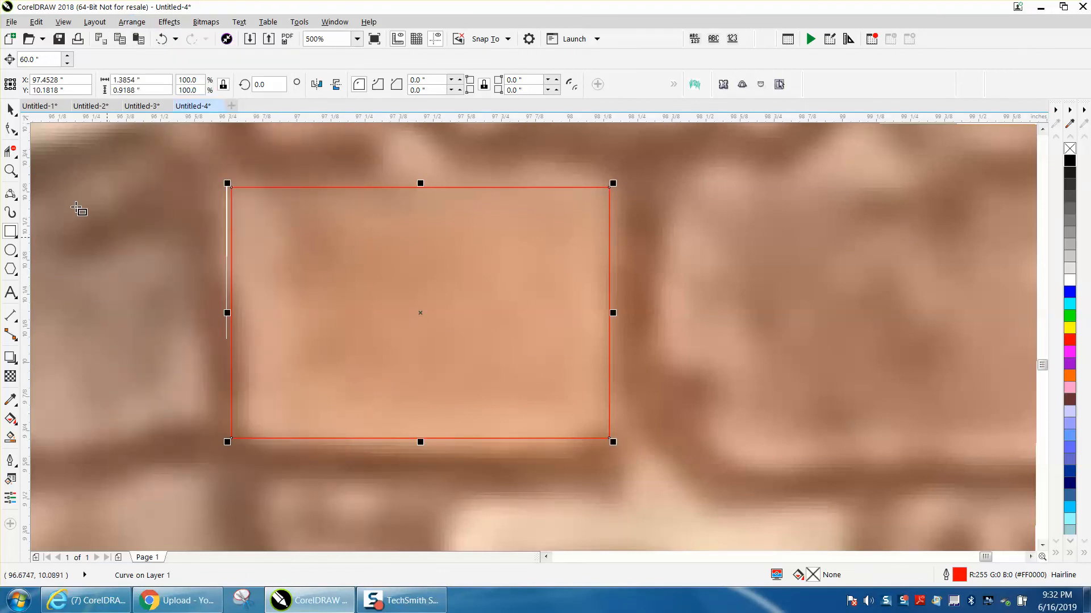
click(10, 128)
drag(232, 438, 243, 431)
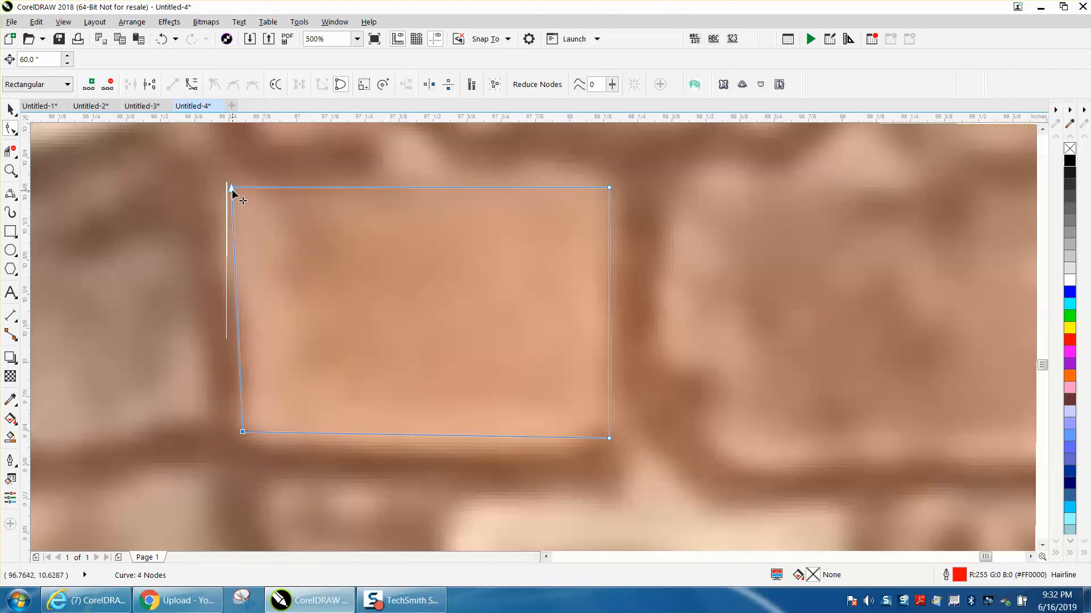
drag(232, 187, 223, 185)
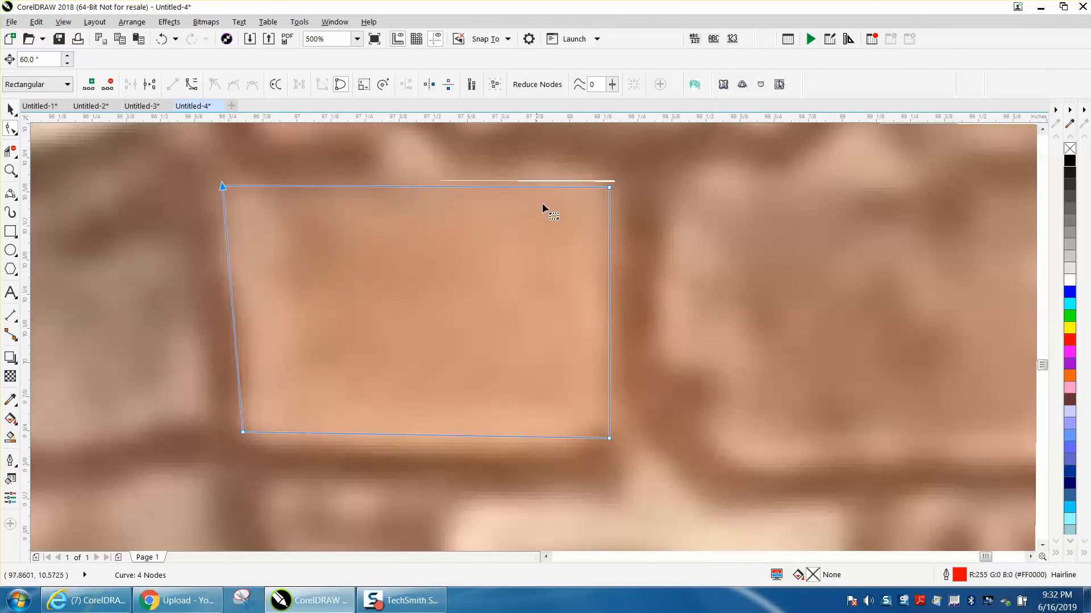
drag(609, 187, 615, 176)
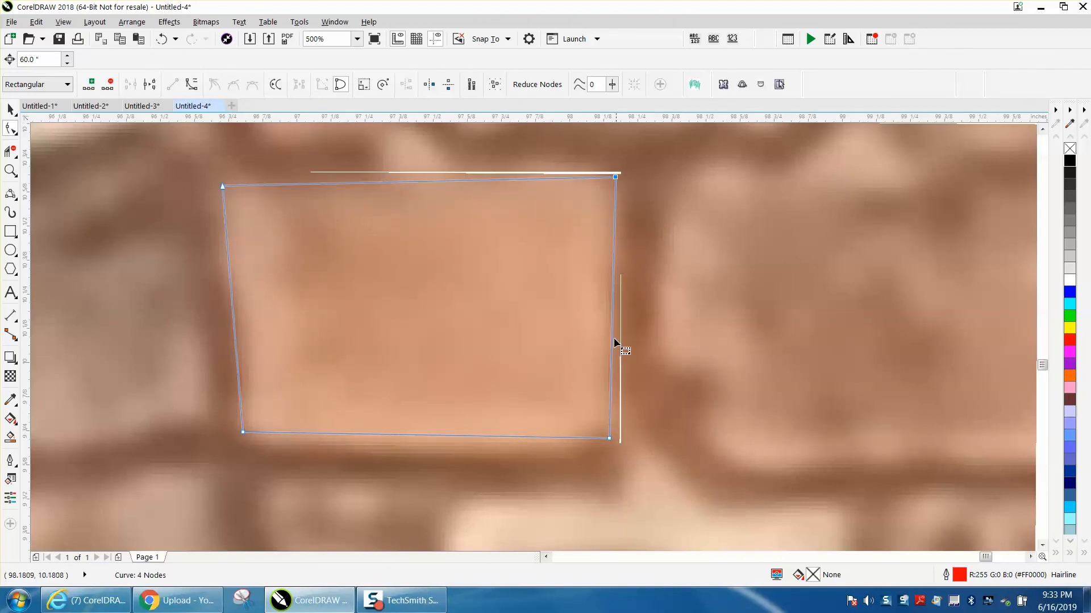
drag(609, 438, 608, 434)
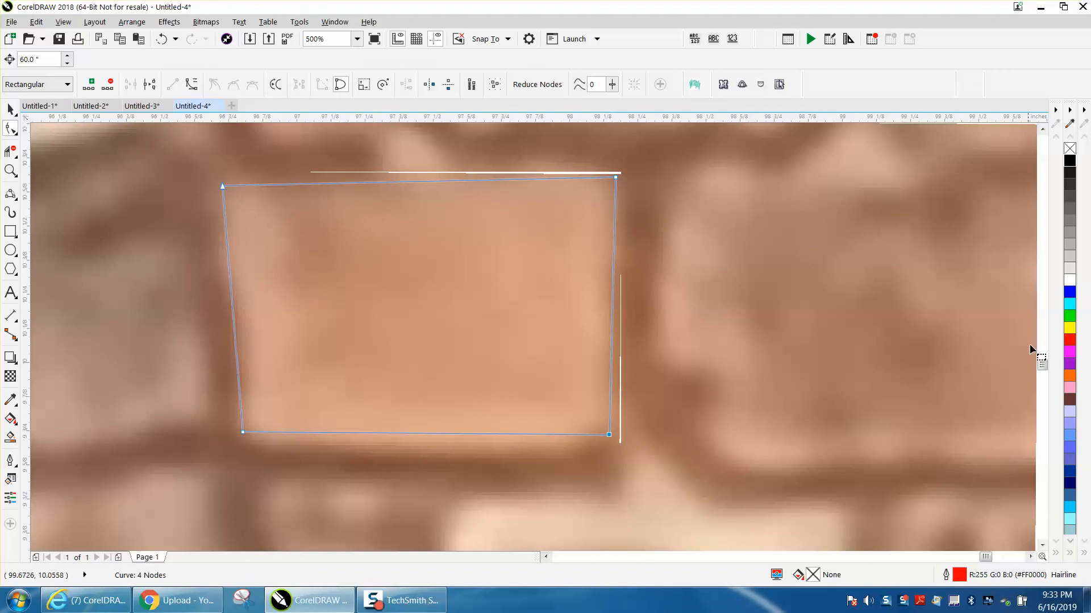
- Review the finished window tracing with its two rings of brick outlines
drag(1040, 365, 1039, 362)
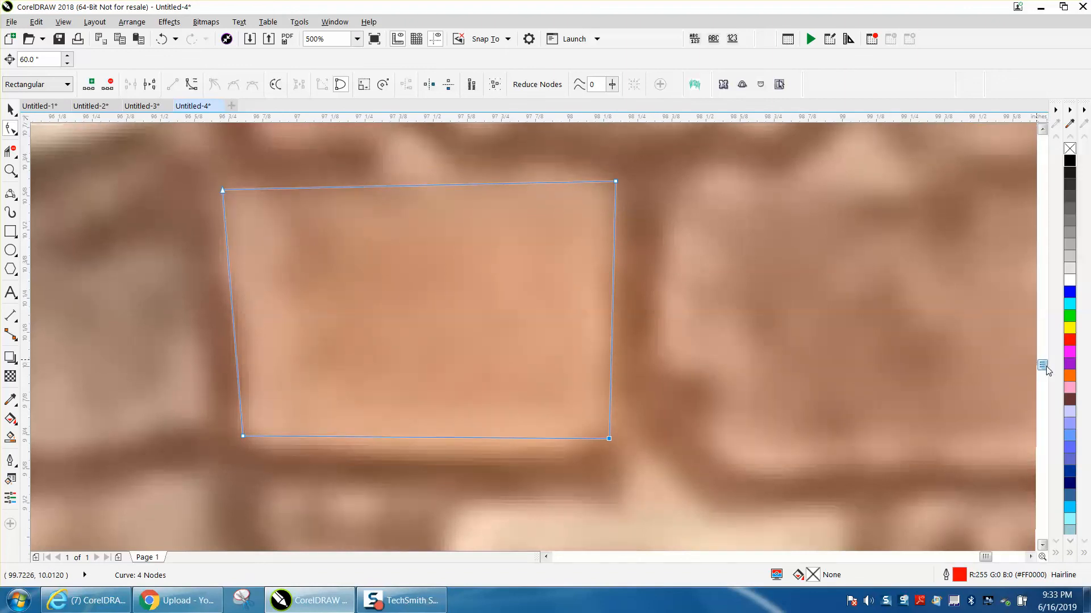
scroll(779, 281, down, 1)
scroll(714, 251, down, 1)
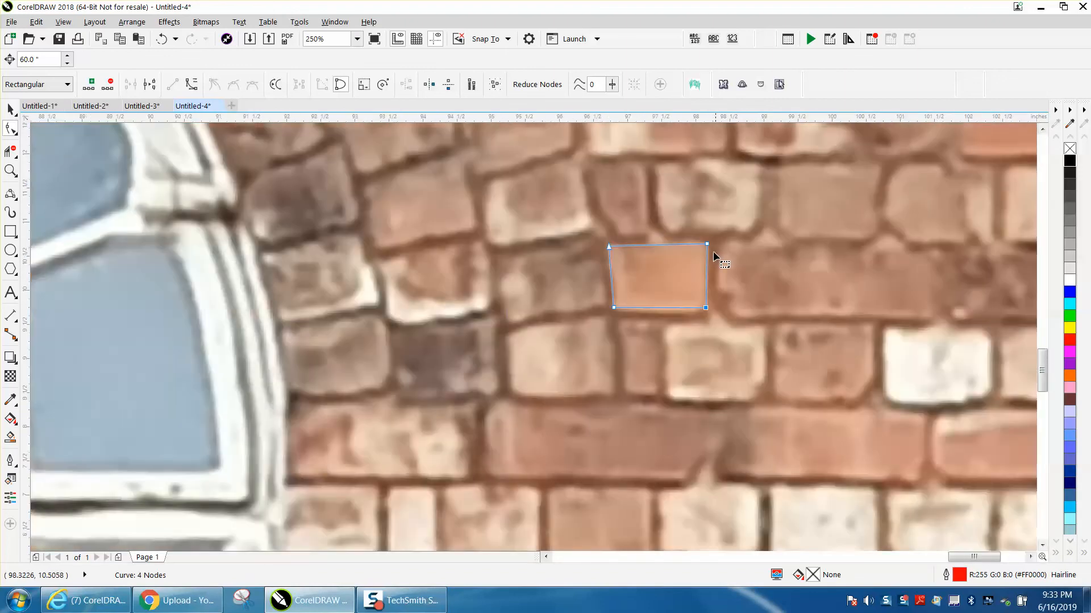
scroll(711, 245, down, 2)
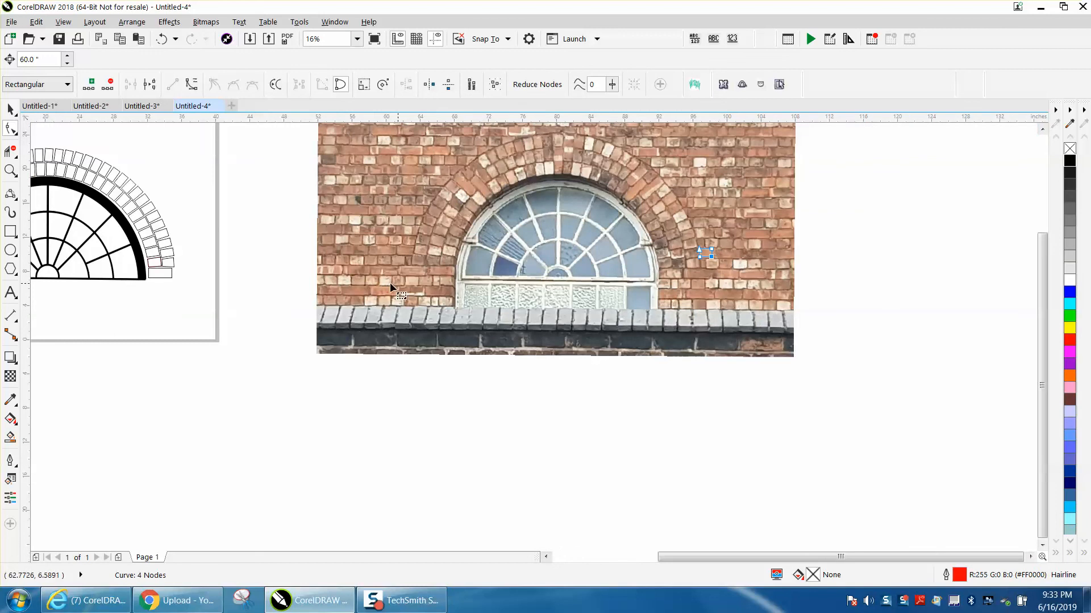
scroll(367, 282, down, 1)
key(z)
drag(115, 200, 306, 296)
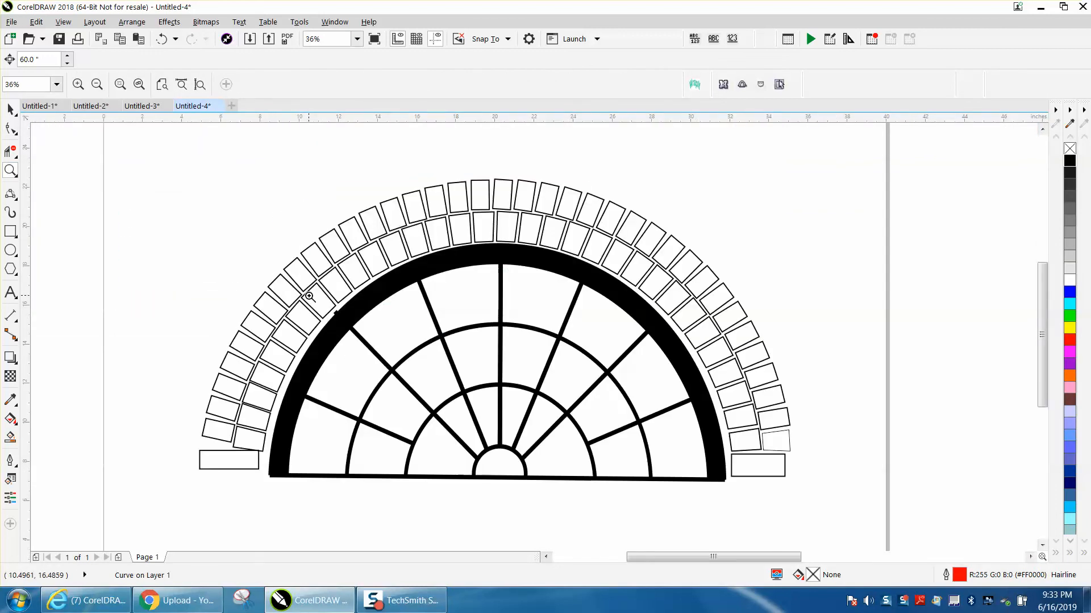